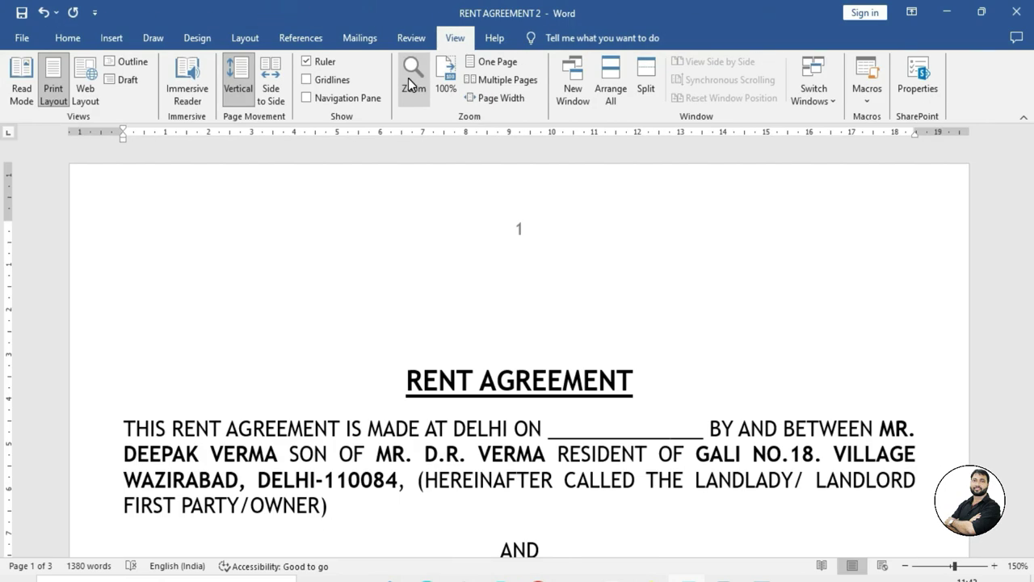
Zoom the rent agreement to 200%.
left_click(412, 81)
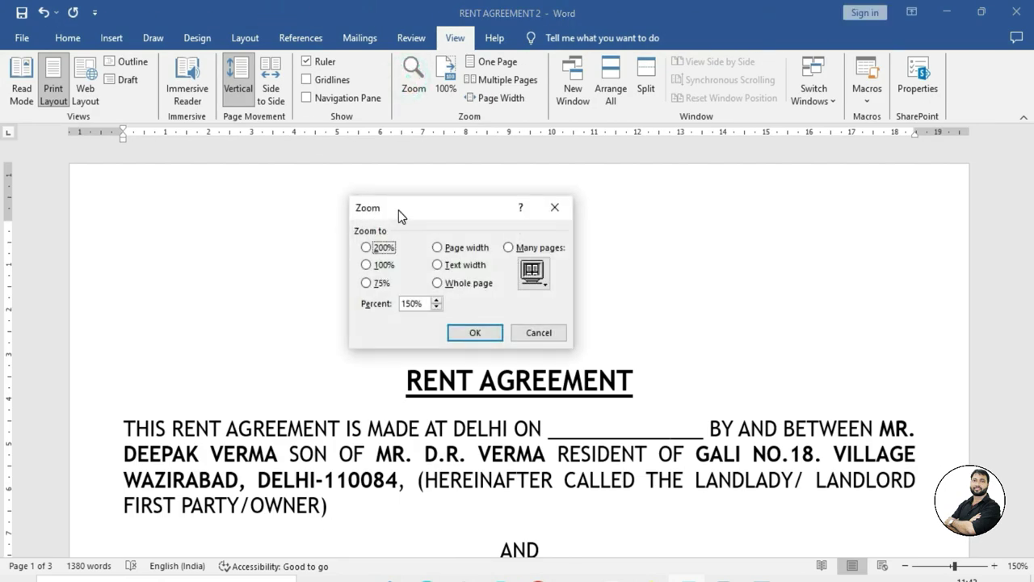
left_click_drag(398, 210, 374, 212)
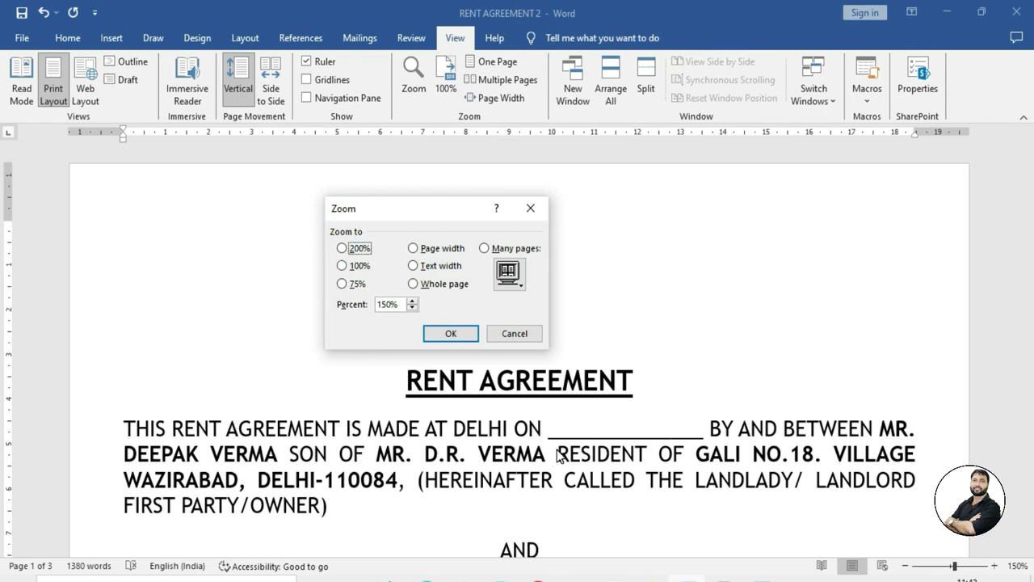
left_click(342, 249)
left_click(451, 334)
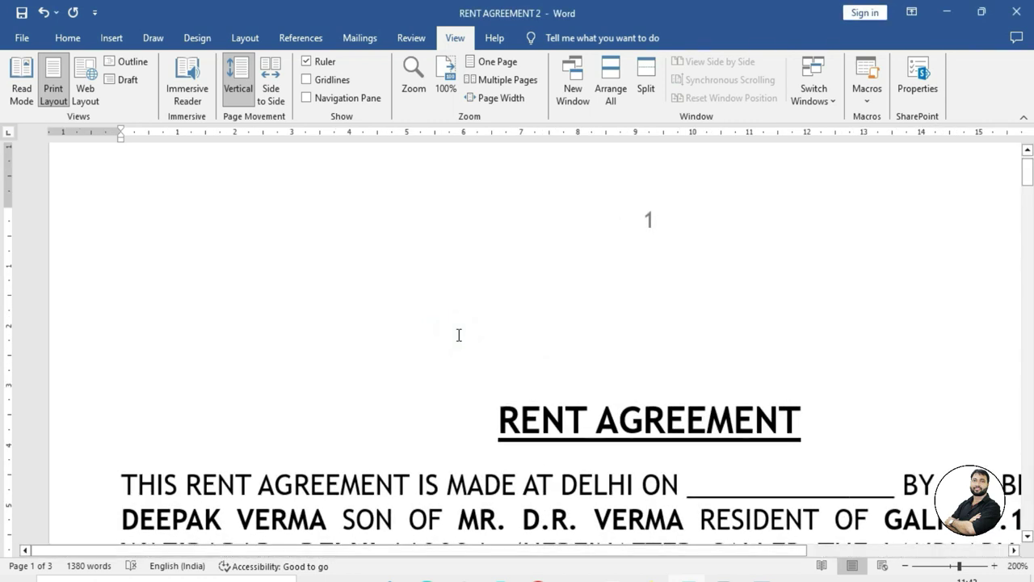
Fit the agreement to the page width at 159%.
left_click(412, 80)
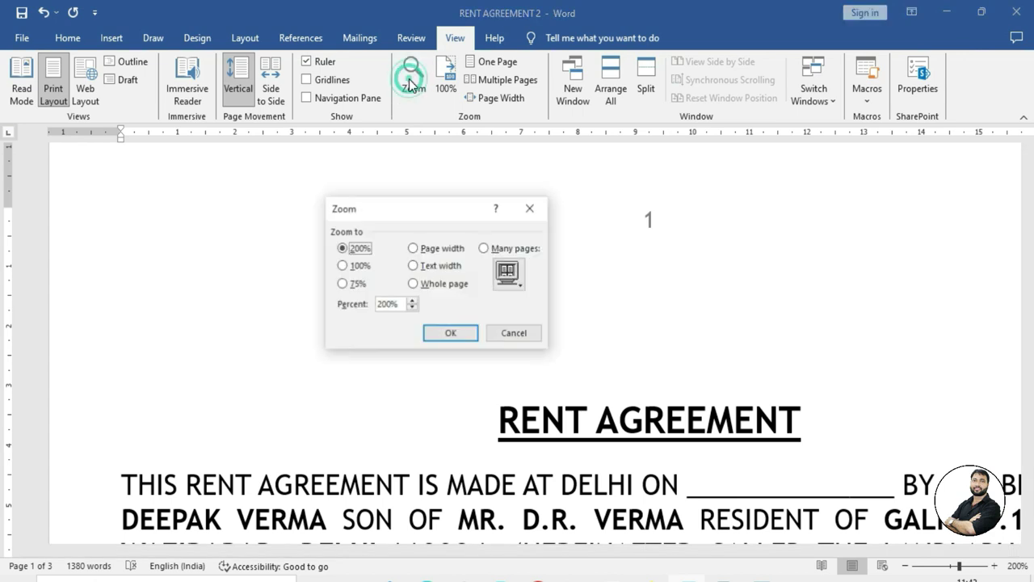
left_click(414, 249)
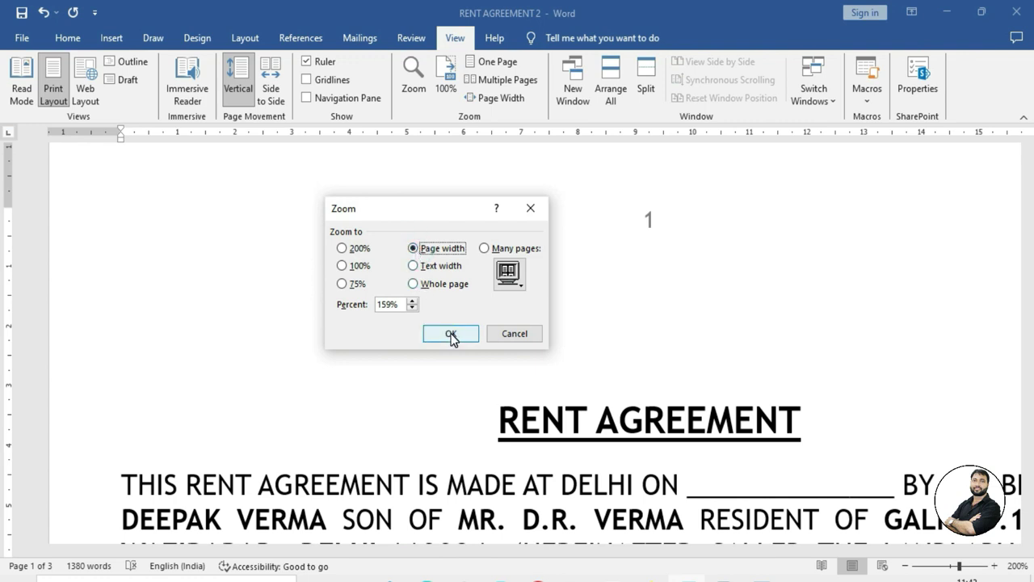
left_click(451, 334)
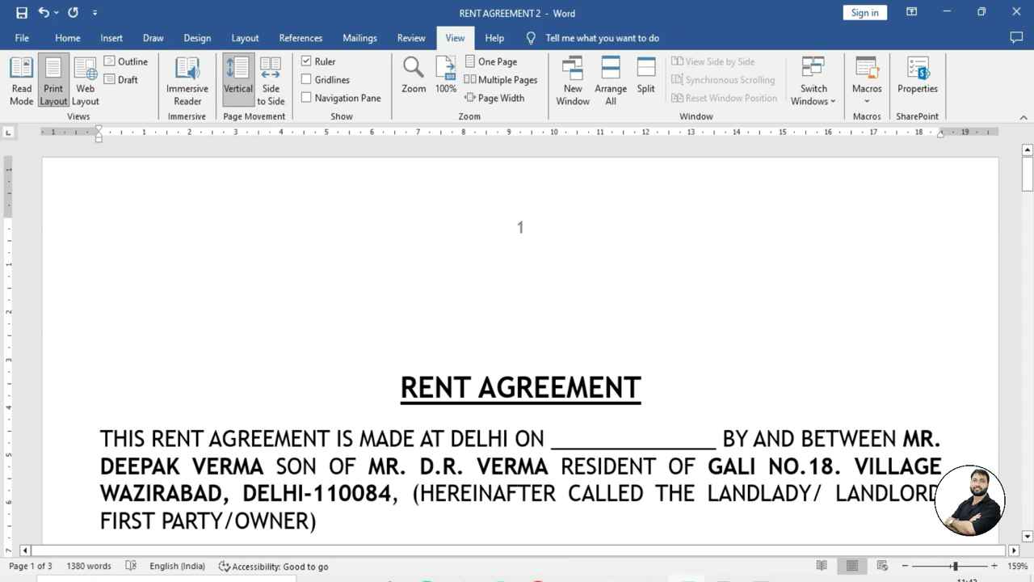
Zoom the agreement to Text width at 179%.
scroll(725, 419, "down", 5)
scroll(726, 419, "up", 5)
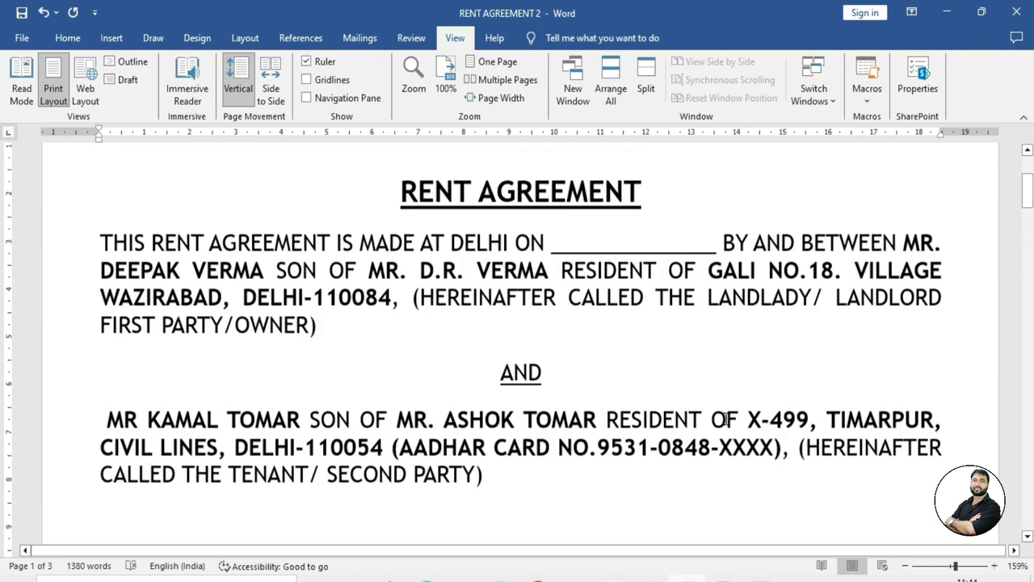
left_click(413, 81)
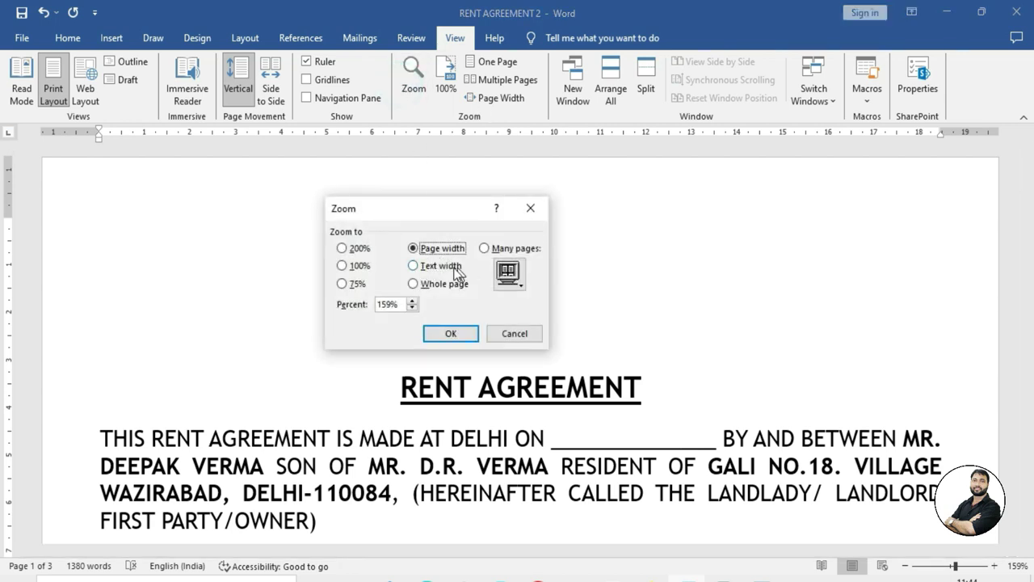
left_click(414, 264)
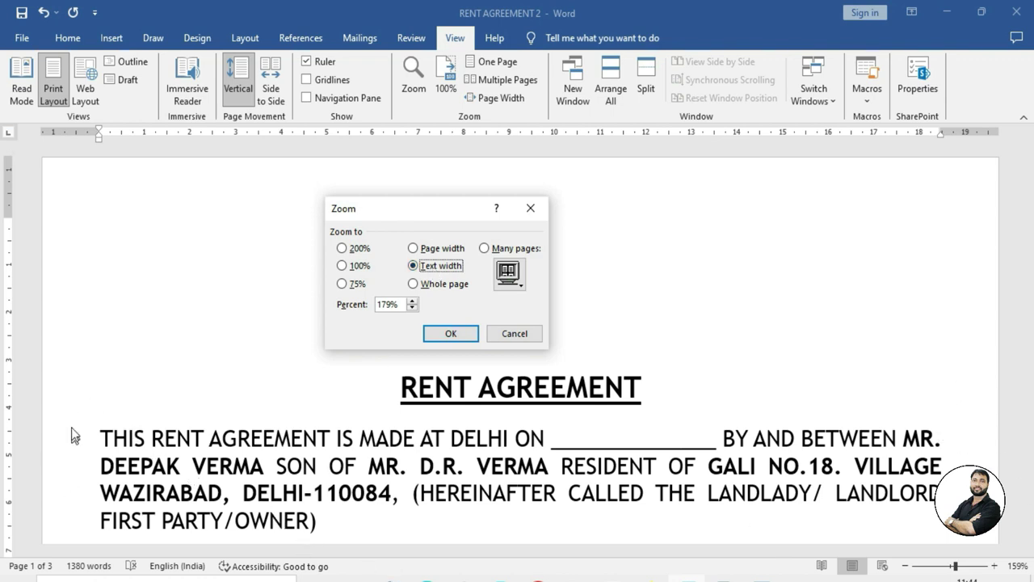
left_click(449, 335)
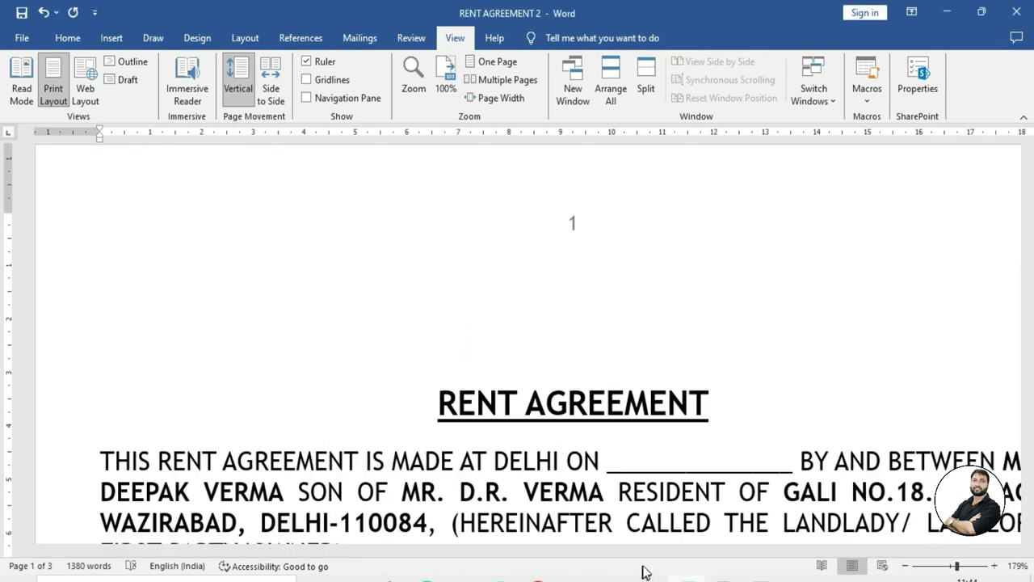
Switch the zoom to Whole page, showing the full first page at 43%.
mouse_move(651, 551)
left_mouse_down()
mouse_move(708, 550)
mouse_move(695, 542)
left_mouse_up()
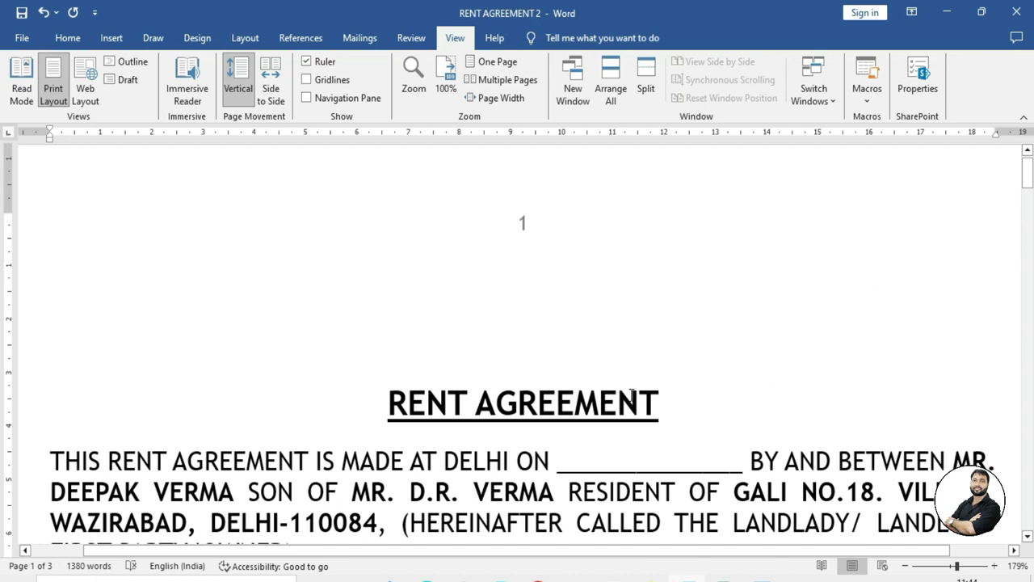
scroll(555, 413, "down", 5)
scroll(623, 415, "up", 3)
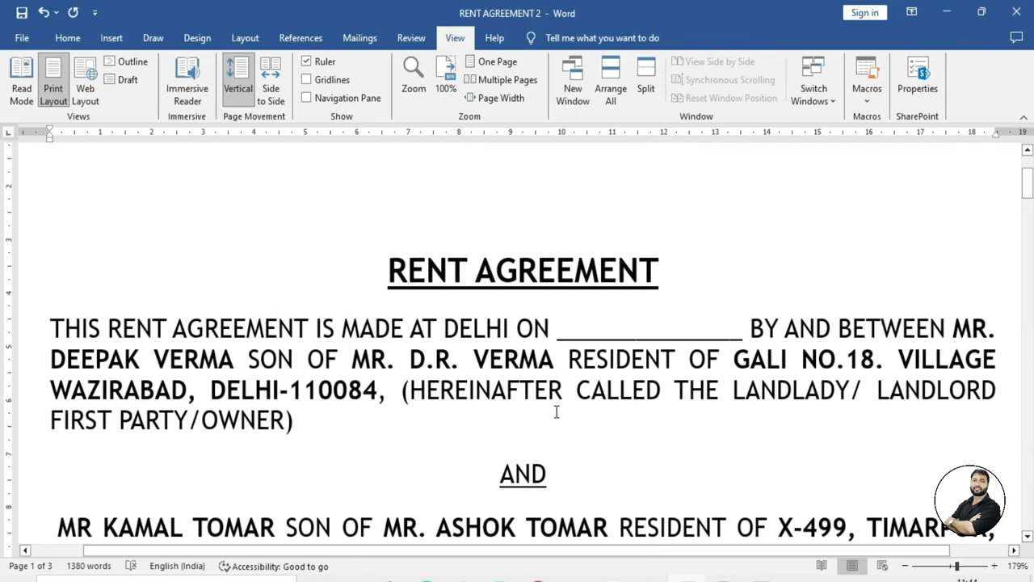
left_click(414, 81)
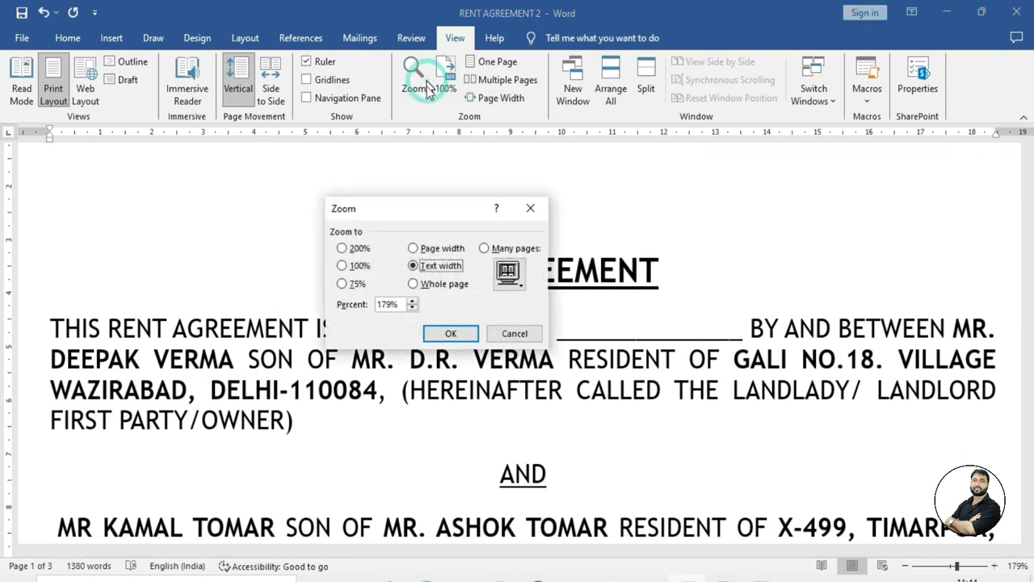
left_click(423, 287)
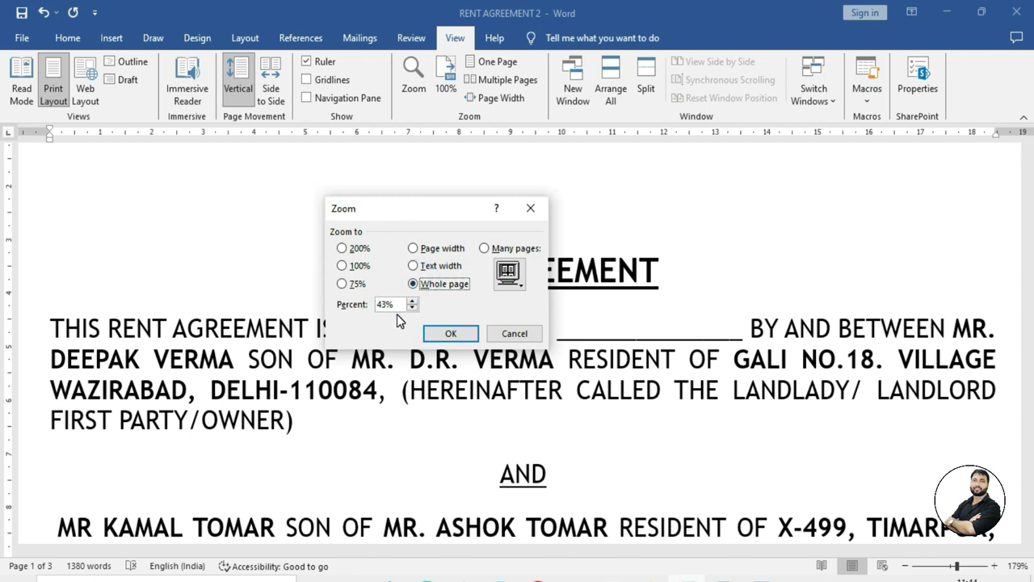
left_click(451, 334)
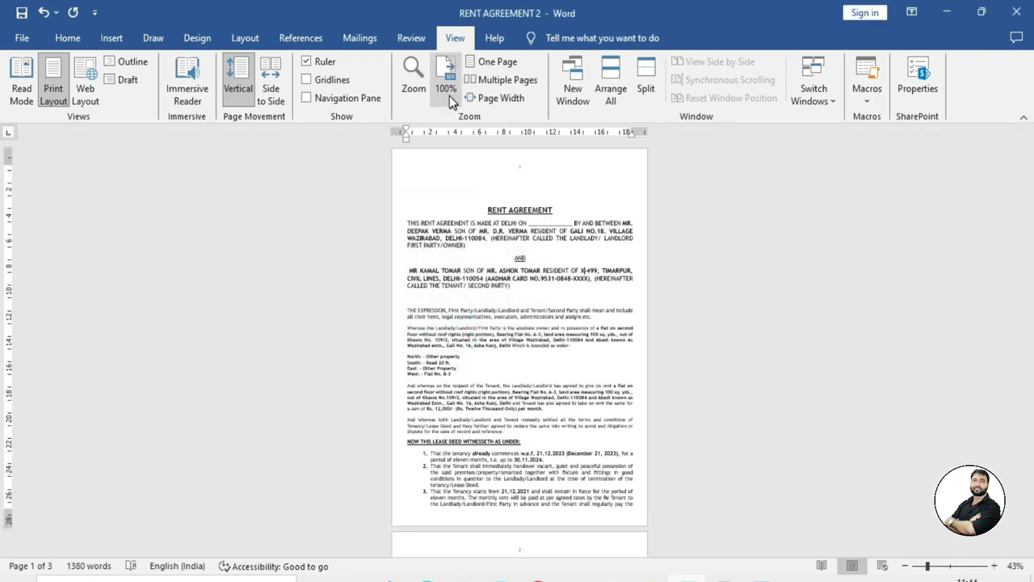
Show all three agreement pages at once with the Many pages zoom.
left_click(424, 79)
left_click(490, 248)
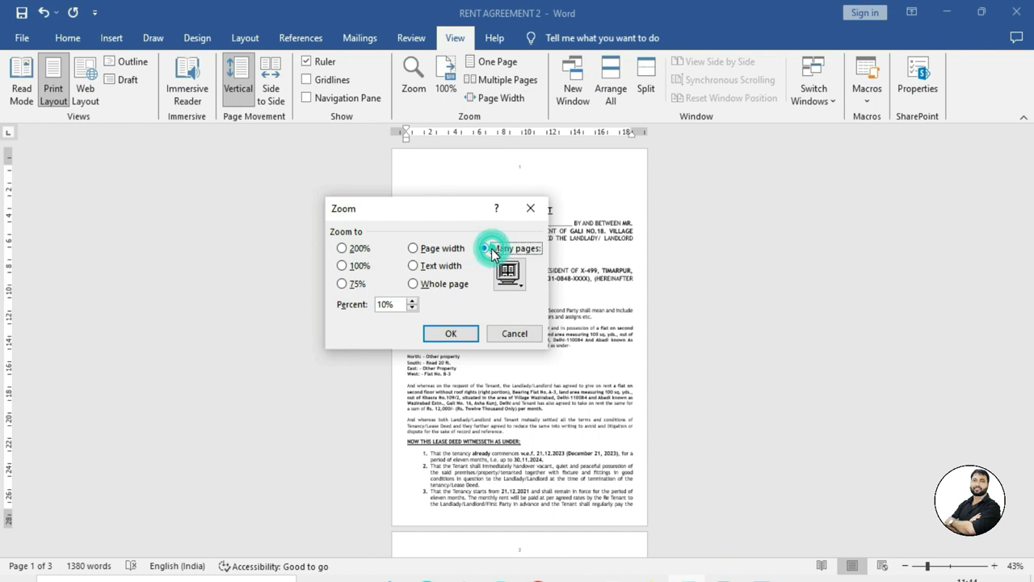
left_click(466, 331)
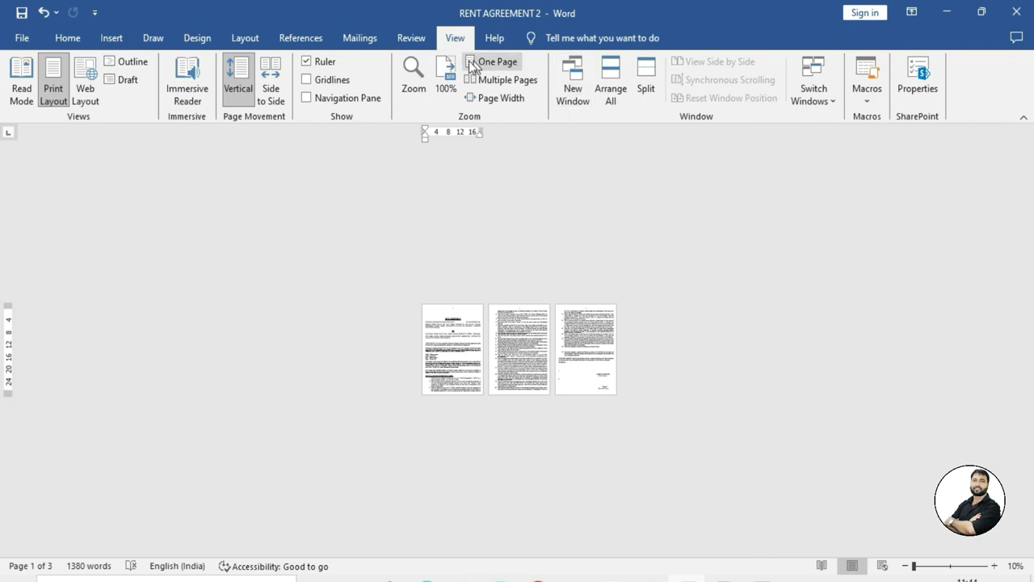
Cycle through 100%, One Page and Multiple Pages, ending at Page Width (159%).
left_click(449, 78)
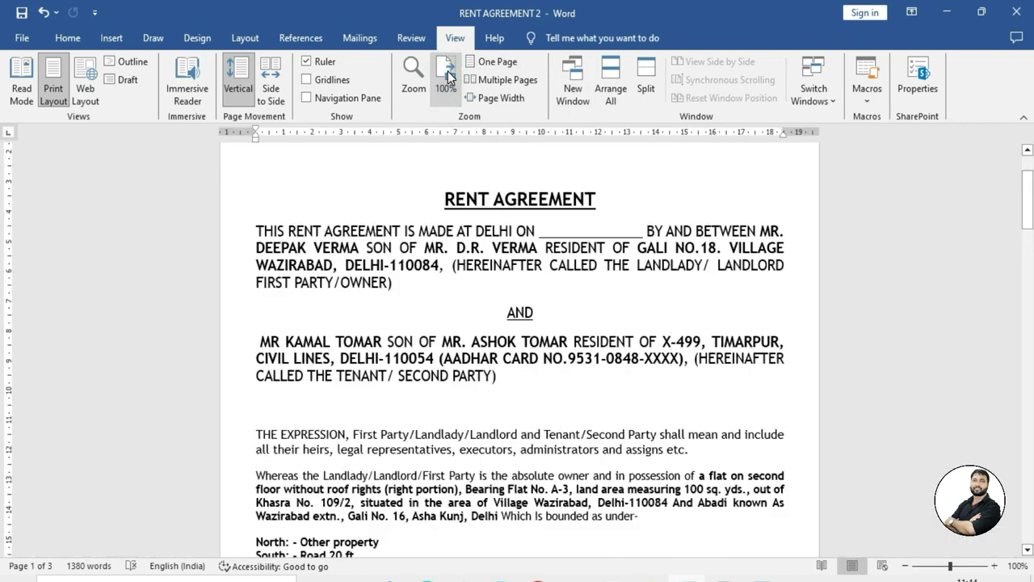
scroll(549, 276, "up", 2)
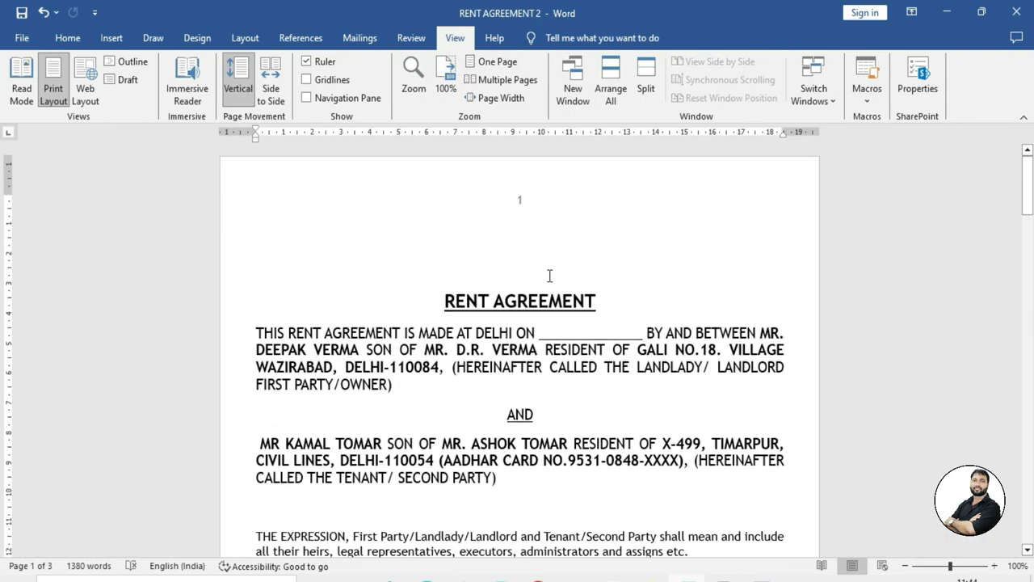
scroll(549, 276, "down", 7)
scroll(549, 276, "up", 5)
scroll(550, 274, "up", 1)
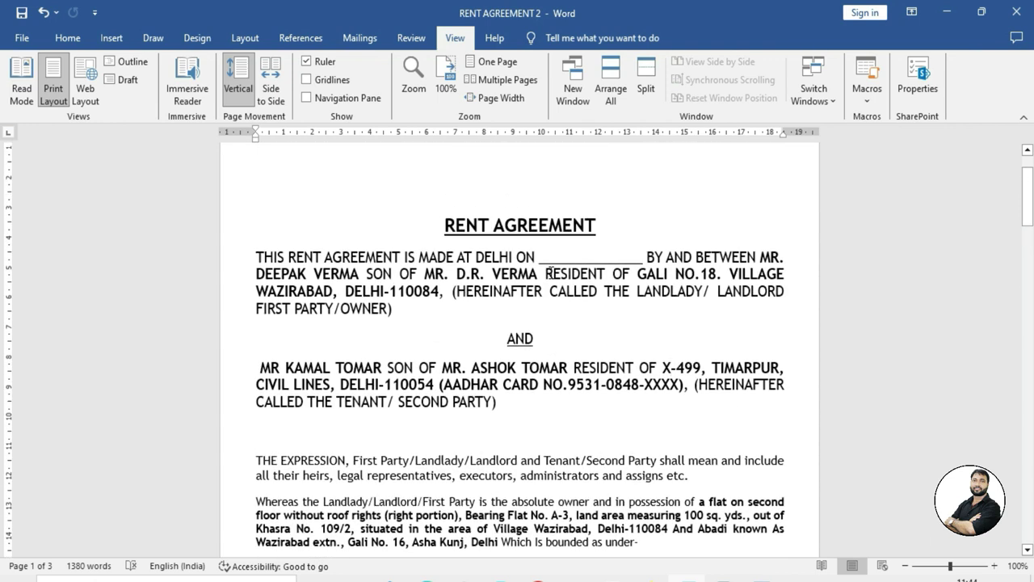
left_click(496, 65)
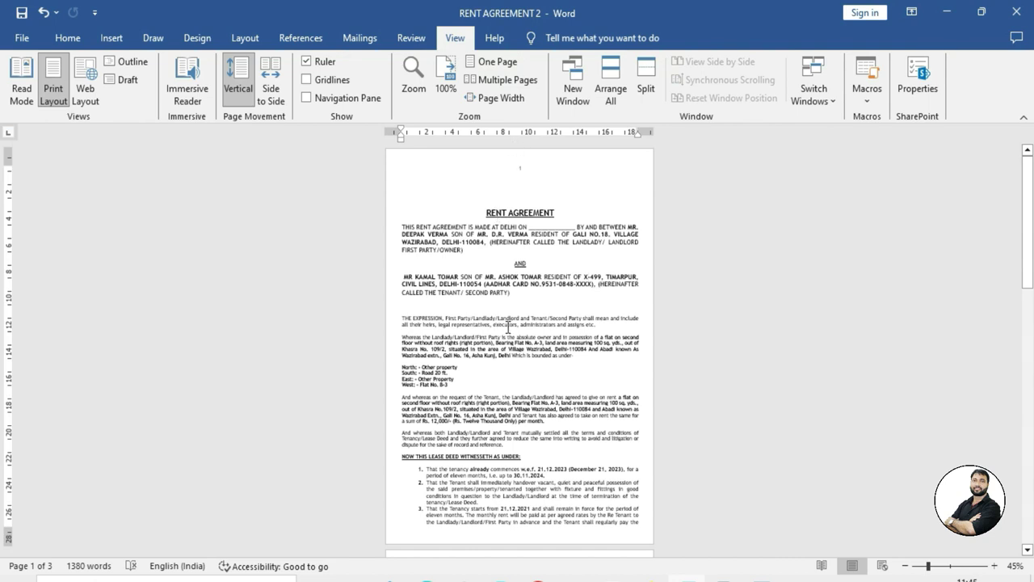
left_click(507, 80)
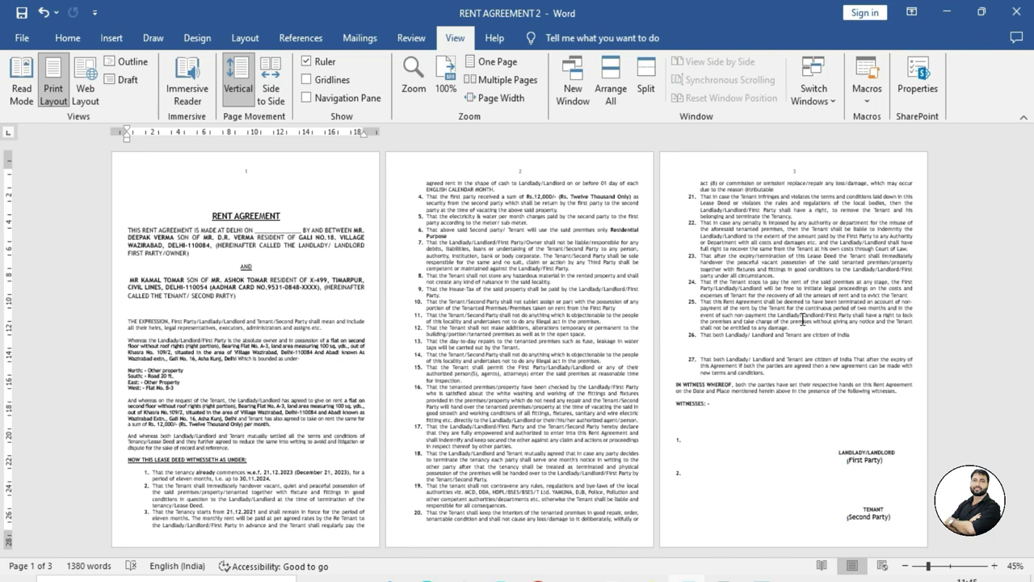
left_click(498, 98)
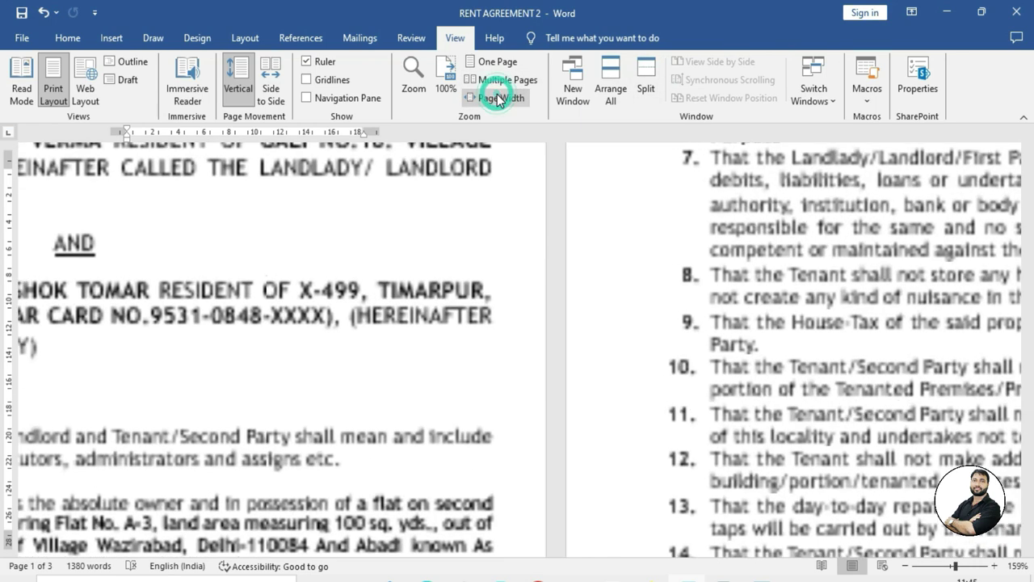
scroll(371, 282, "up", 5)
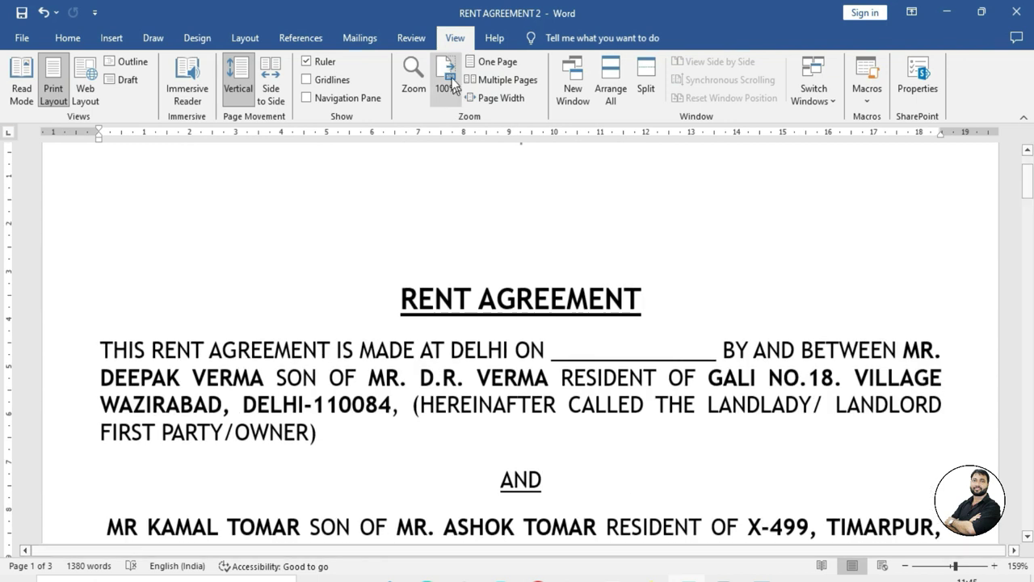
scroll(526, 222, "down", 3)
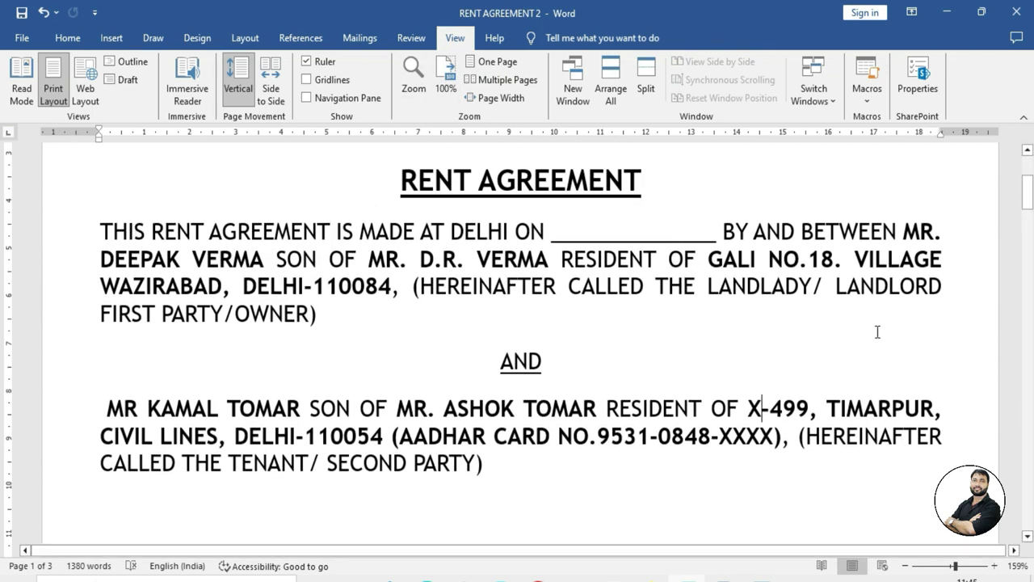
scroll(473, 271, "up", 2)
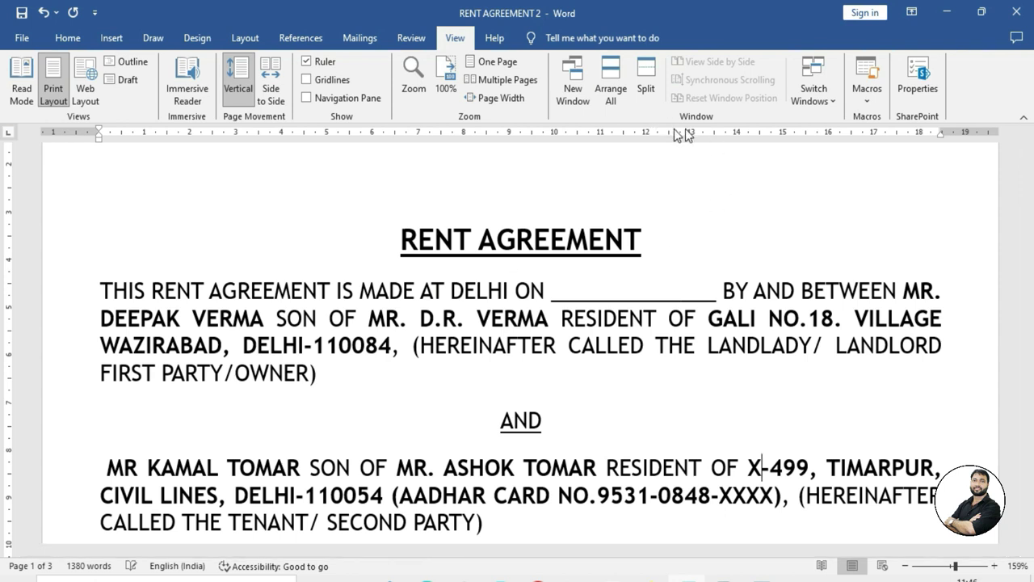
Open two more windows of the agreement and arrange all three stacked on screen.
left_click(578, 77)
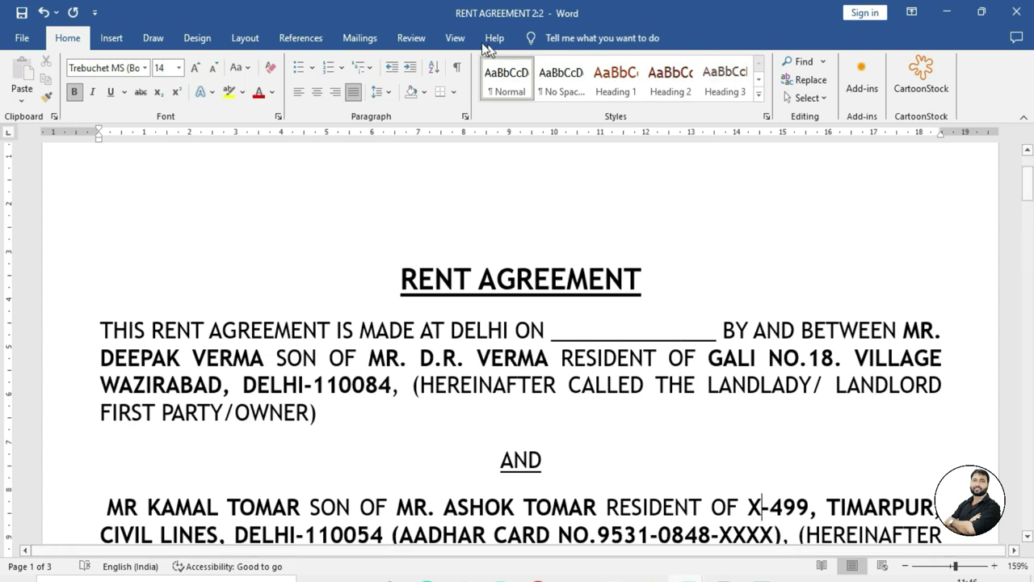
left_click(454, 38)
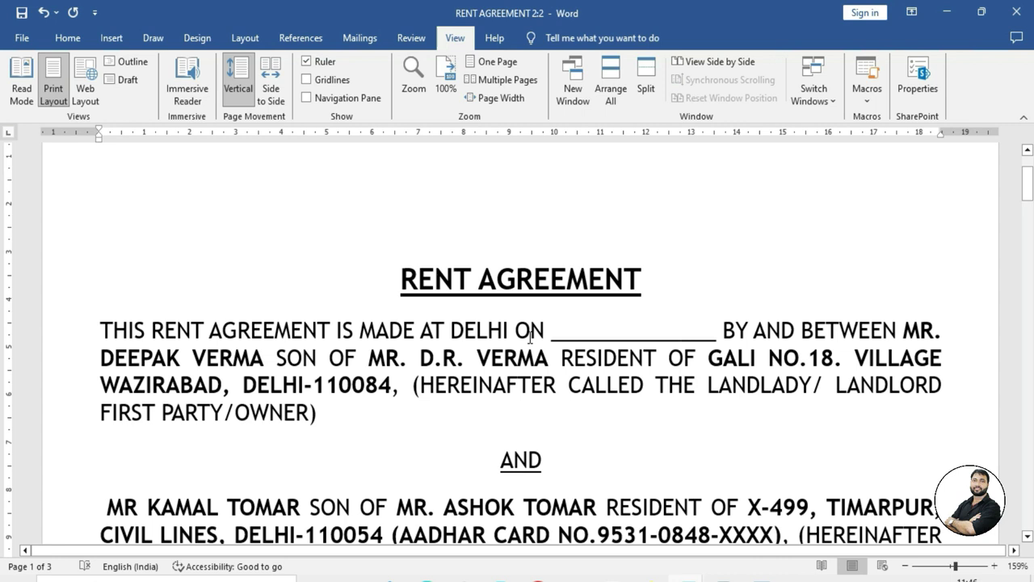
left_click(579, 71)
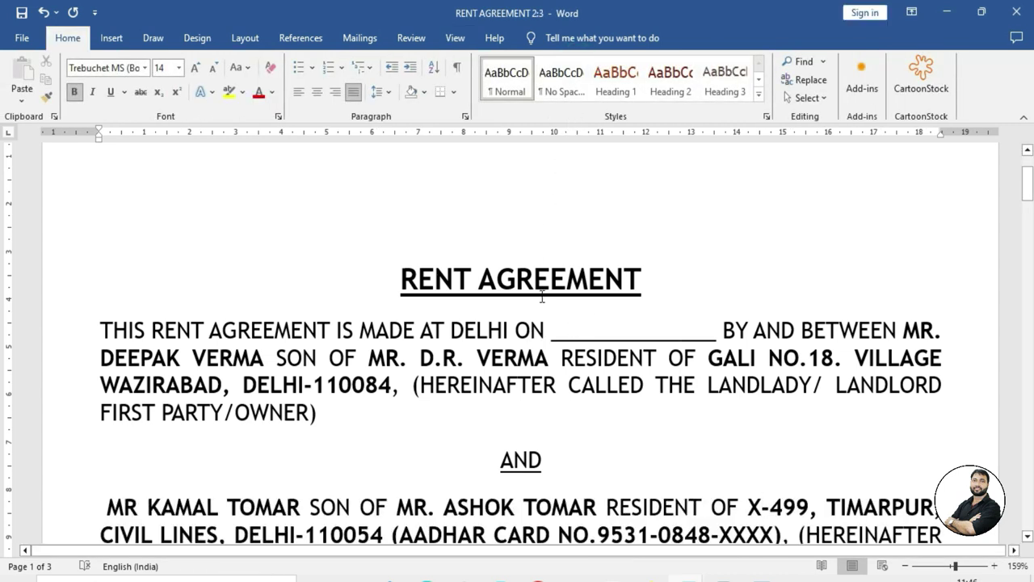
left_click(457, 38)
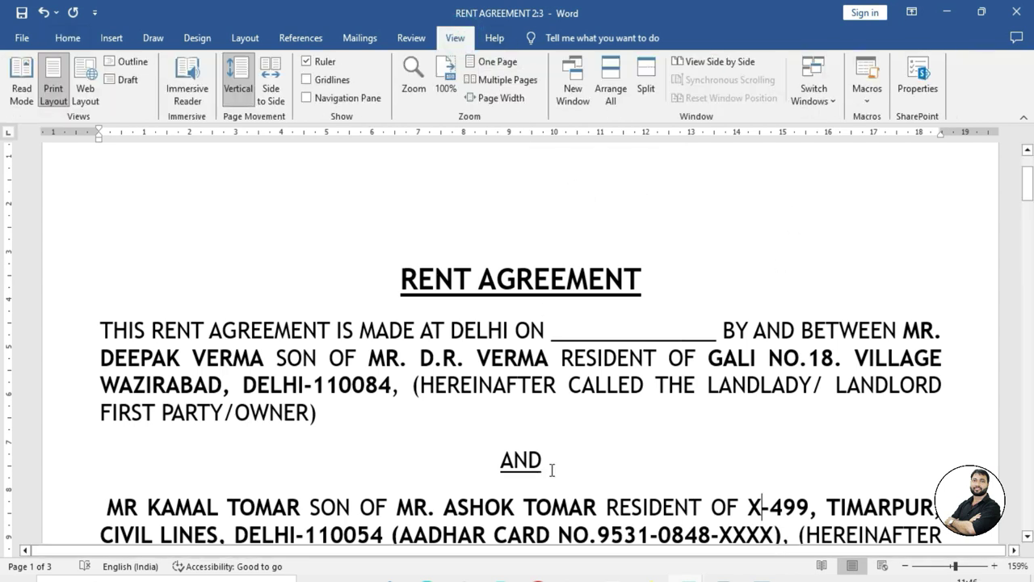
left_click(613, 71)
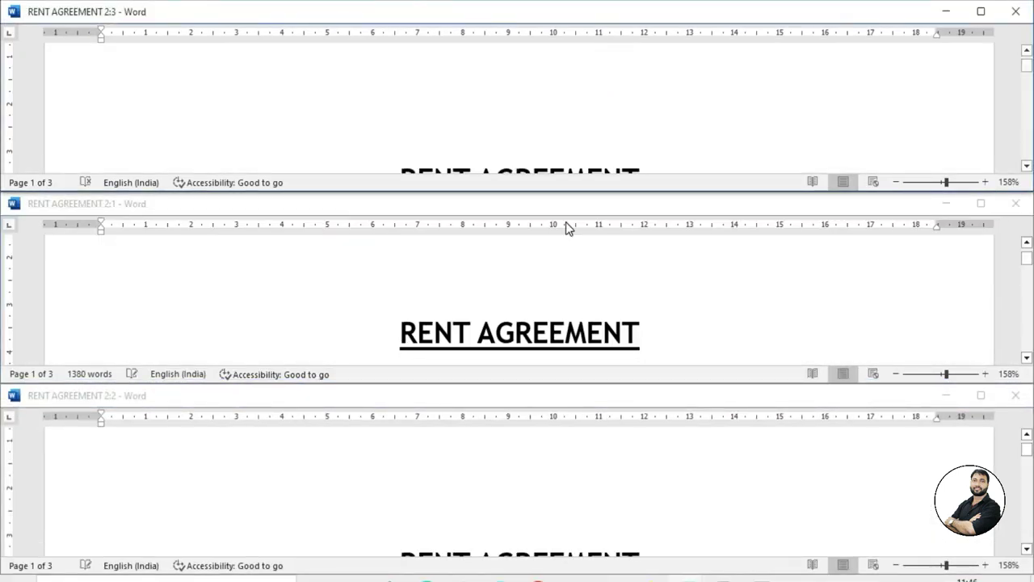
Scroll the stacked windows to the agreement text and maximize RENT AGREEMENT 2:3.
scroll(591, 92, "down", 3)
left_click(619, 299)
scroll(619, 299, "down", 3)
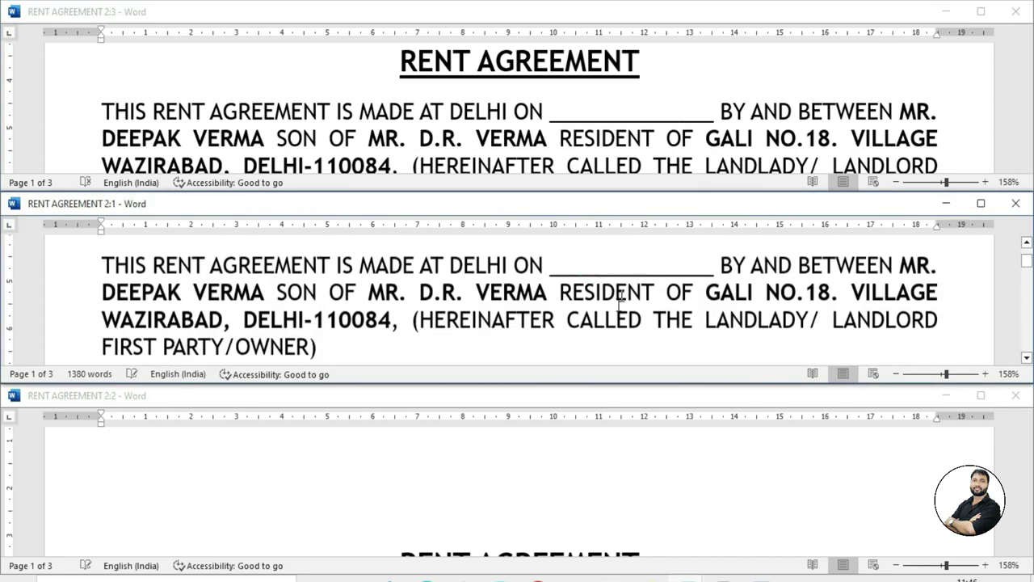
scroll(590, 485, "down", 1)
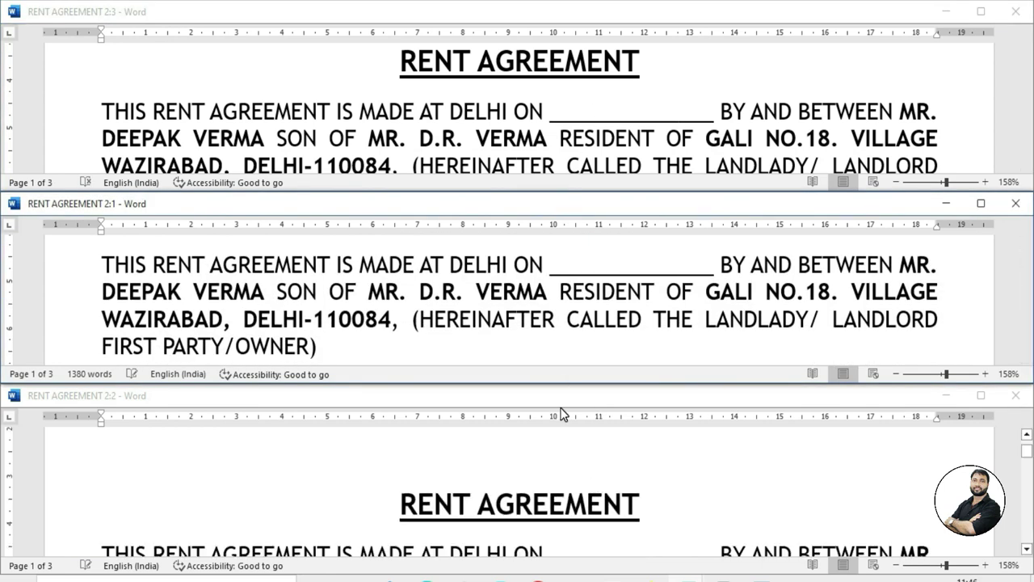
left_click(981, 12)
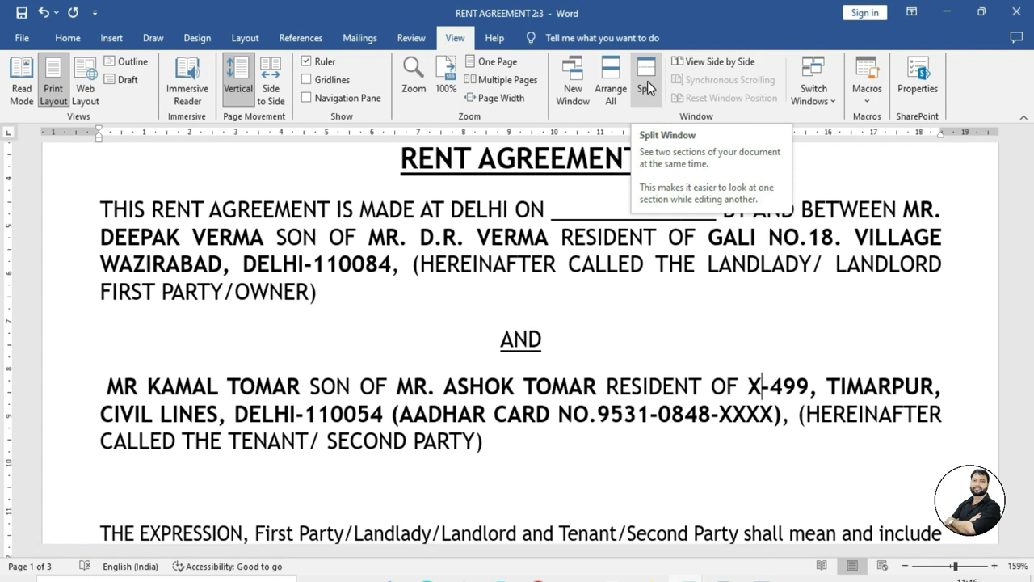
Scroll down through the rent agreement in the maximized 2:3 window.
scroll(524, 278, "up", 3)
scroll(523, 279, "down", 2)
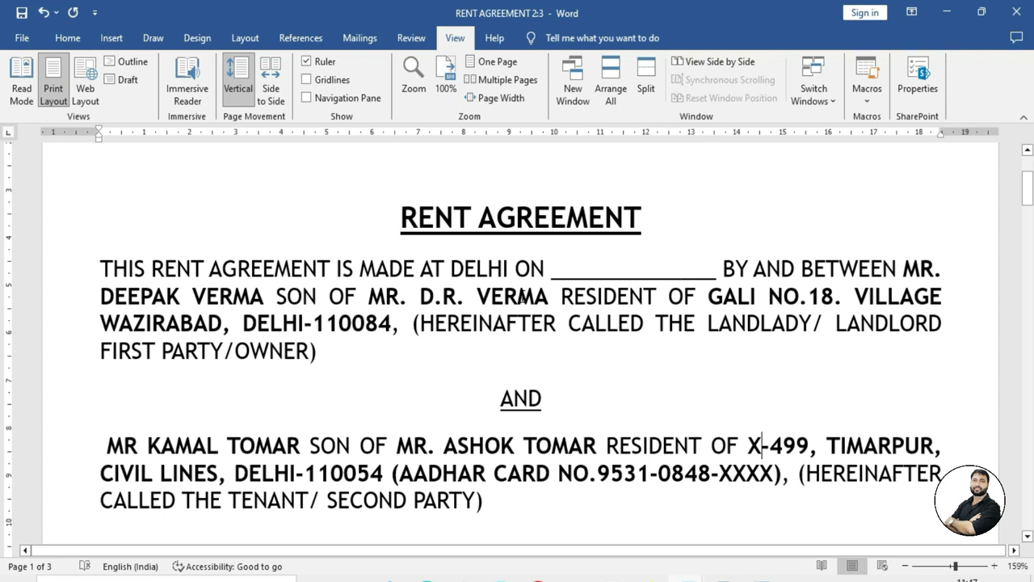
scroll(488, 278, "up", 4)
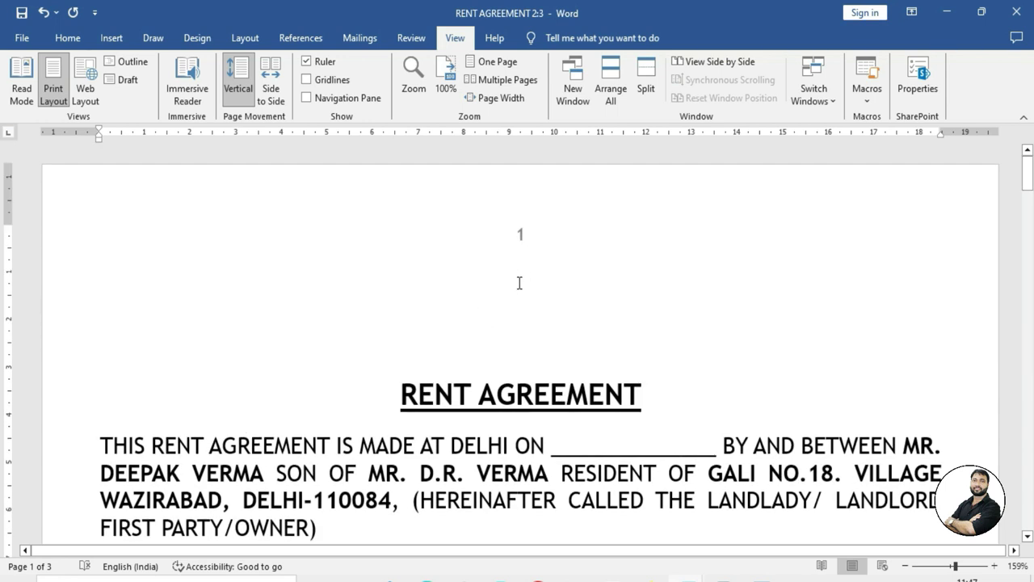
scroll(512, 344, "down", 1)
scroll(601, 324, "down", 1)
scroll(604, 319, "down", 4)
scroll(607, 313, "down", 7)
scroll(613, 305, "down", 8)
scroll(614, 302, "down", 7)
Scroll back up and split the window into two panes of the same document.
scroll(484, 307, "up", 2)
scroll(364, 315, "up", 1)
scroll(336, 346, "down", 1)
scroll(339, 348, "down", 5)
scroll(356, 347, "up", 2)
scroll(372, 349, "up", 8)
scroll(390, 350, "up", 8)
scroll(428, 339, "up", 5)
scroll(485, 316, "up", 3)
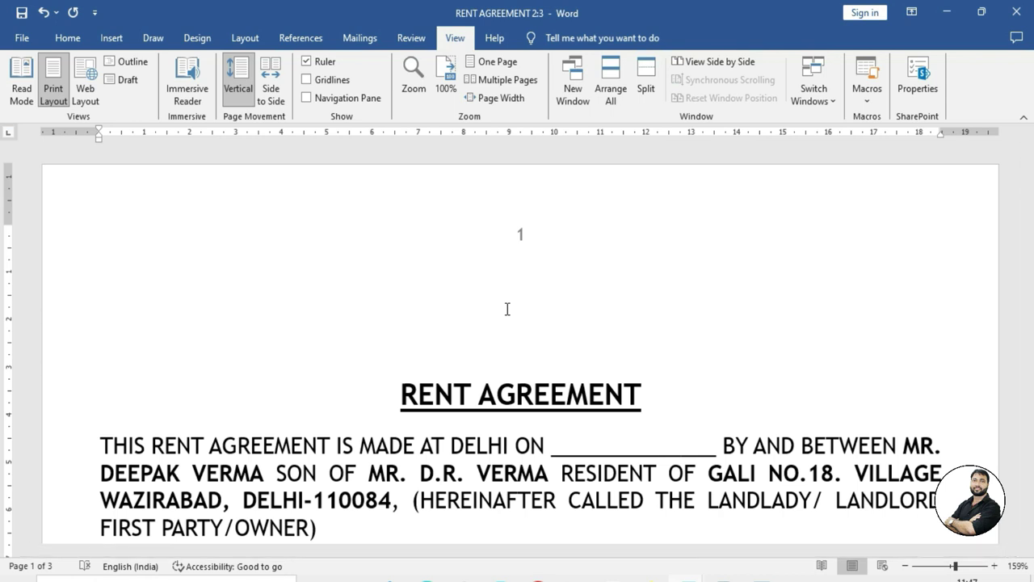
mouse_move(1031, 174)
left_mouse_down()
mouse_move(1031, 501)
mouse_move(1028, 171)
left_mouse_up()
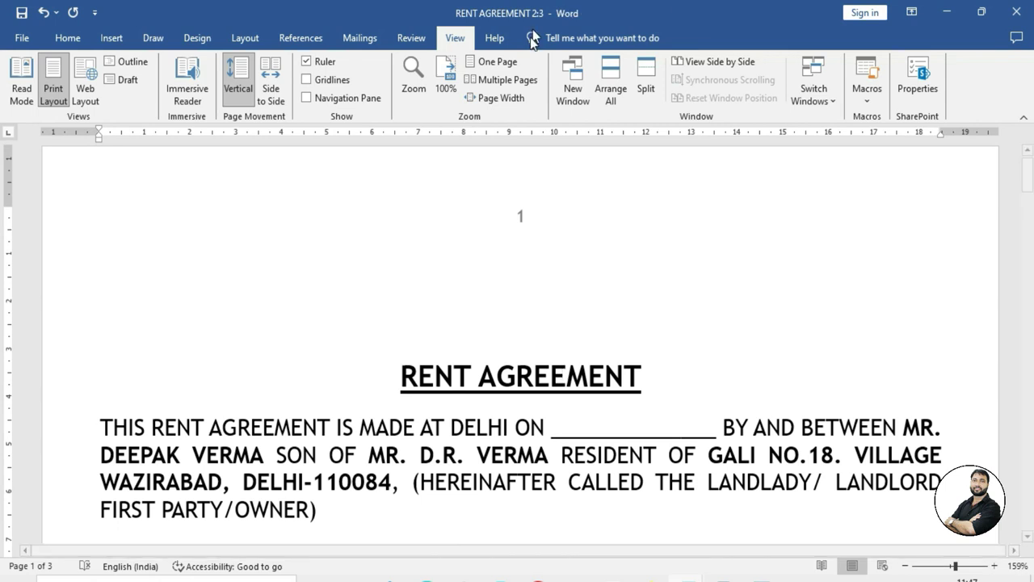
left_click(650, 81)
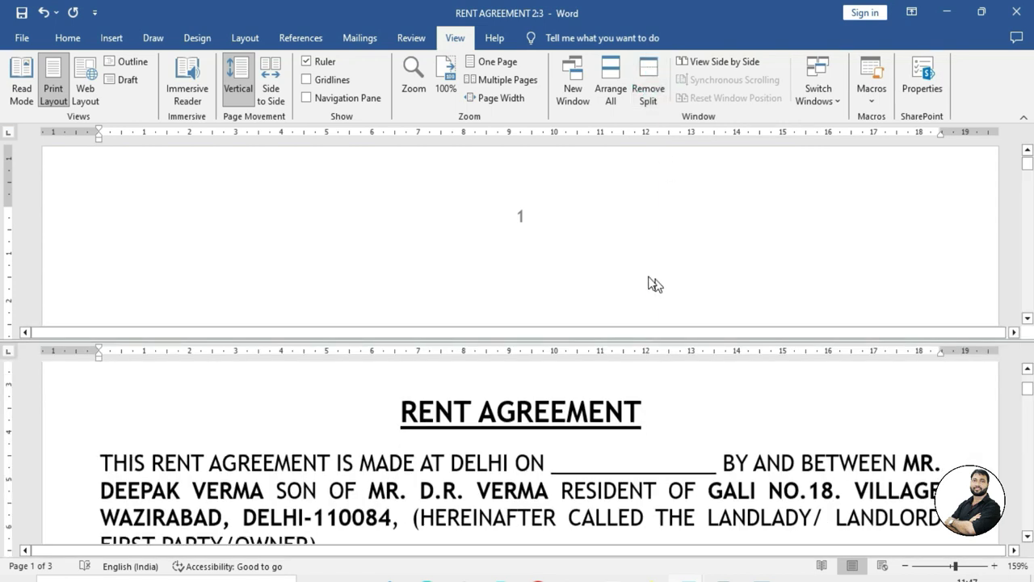
Scroll the top pane on its own, then remove the split to show page 2 clauses 4–7.
left_click(616, 255)
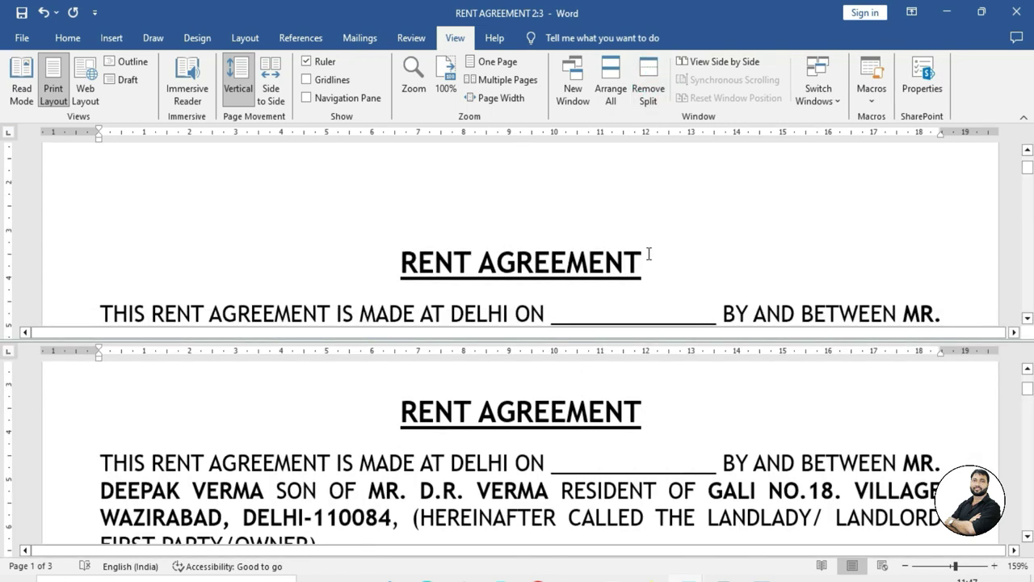
scroll(650, 254, "down", 1)
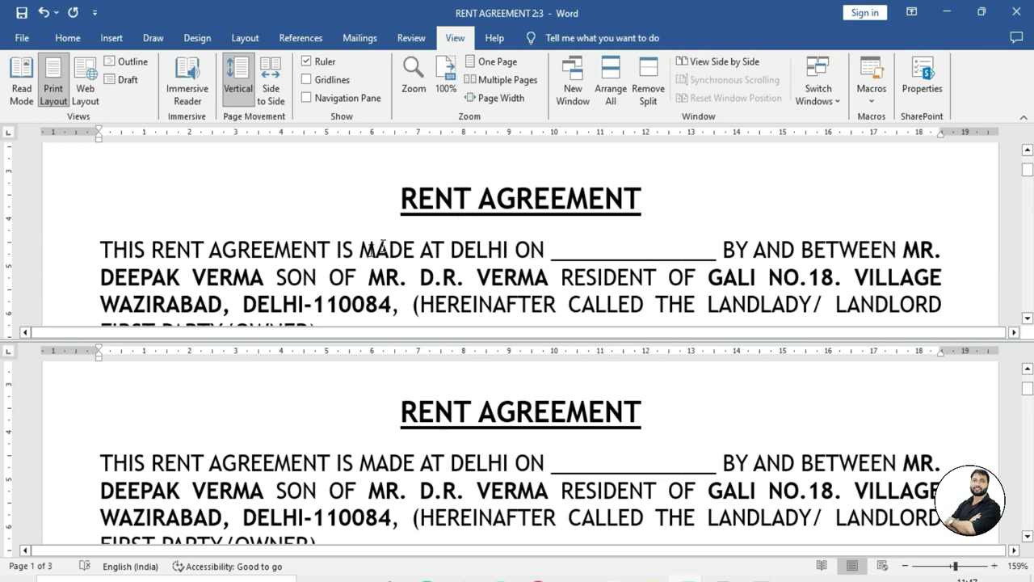
scroll(378, 250, "up", 2)
scroll(565, 218, "down", 2)
mouse_move(1028, 390)
left_mouse_down()
mouse_move(1026, 440)
mouse_move(1003, 429)
left_mouse_up()
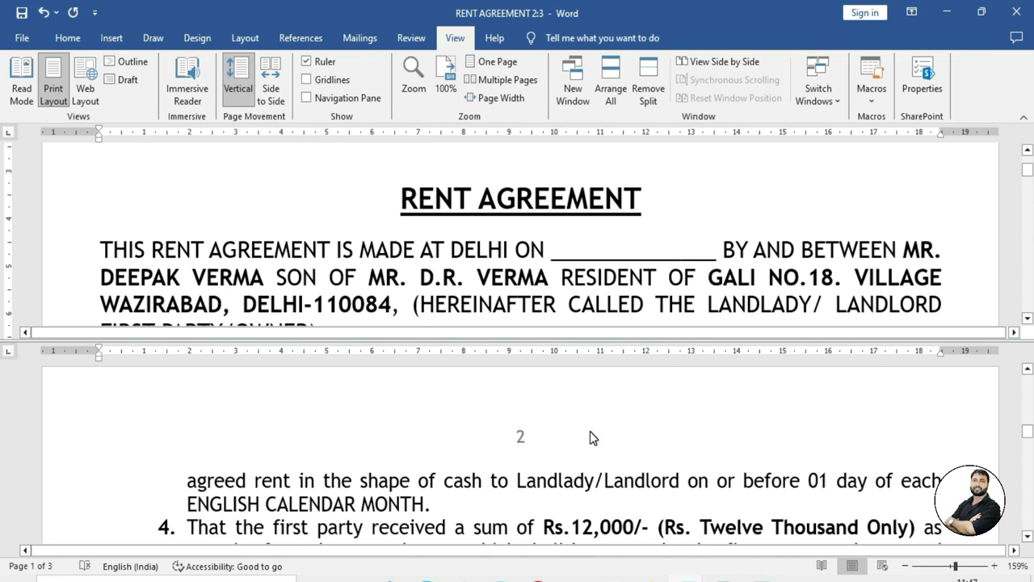
left_click(648, 88)
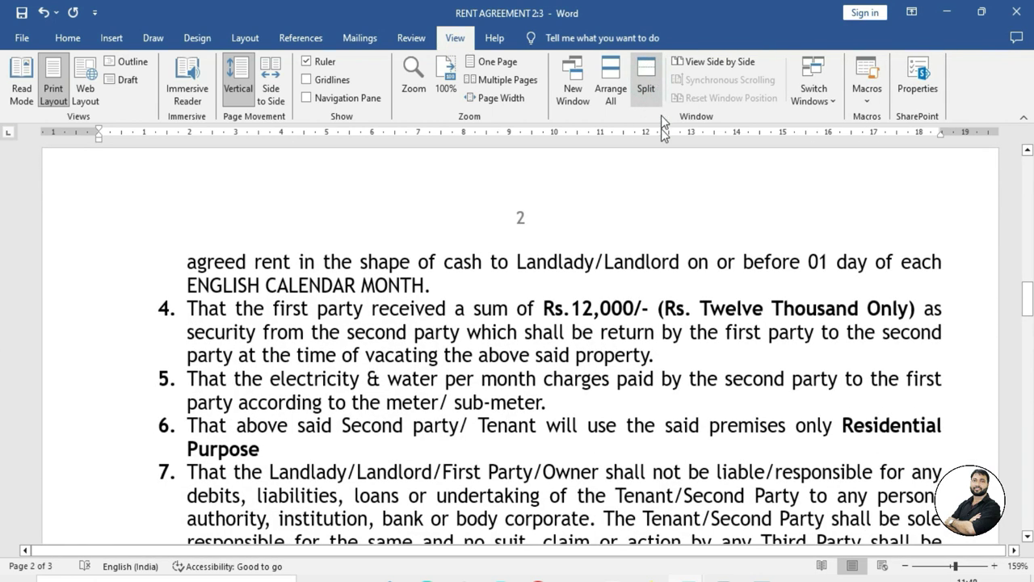
Switch to RENT AGREEMENT 2:2 and view it side by side with 2:1 at 76%.
scroll(683, 396, "up", 3)
scroll(683, 395, "up", 3)
scroll(683, 391, "up", 1)
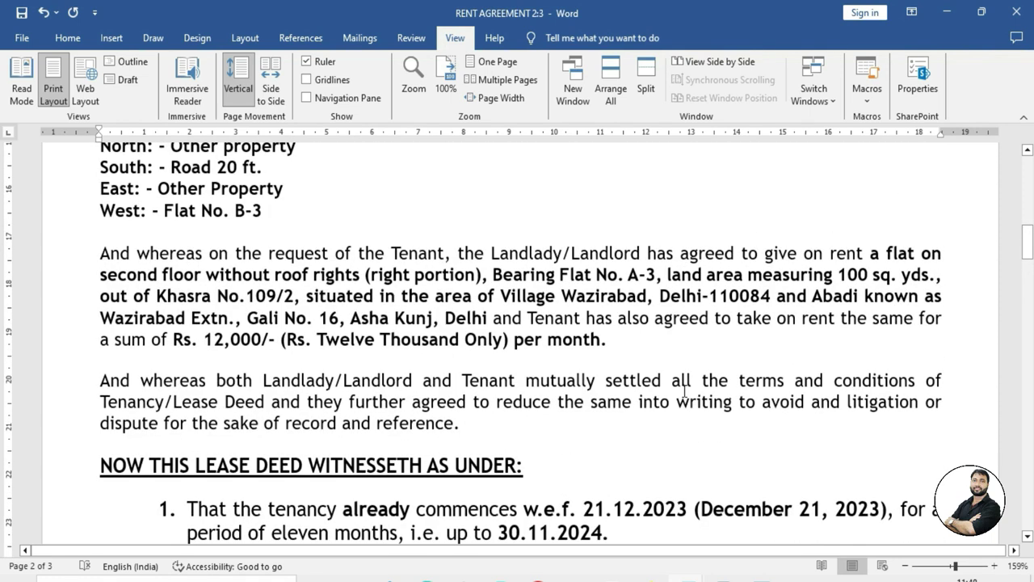
key("ctrl+w")
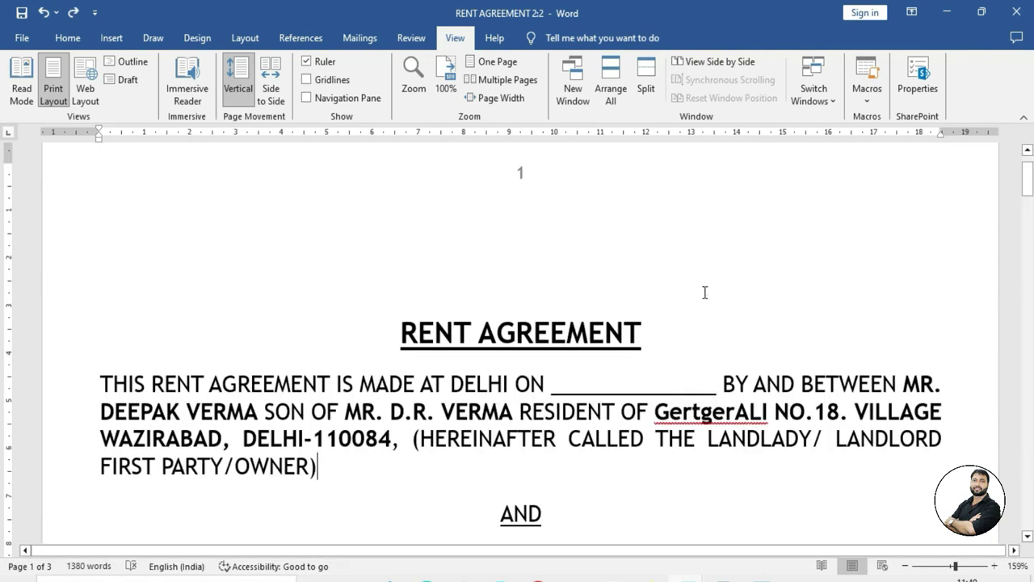
left_click(719, 66)
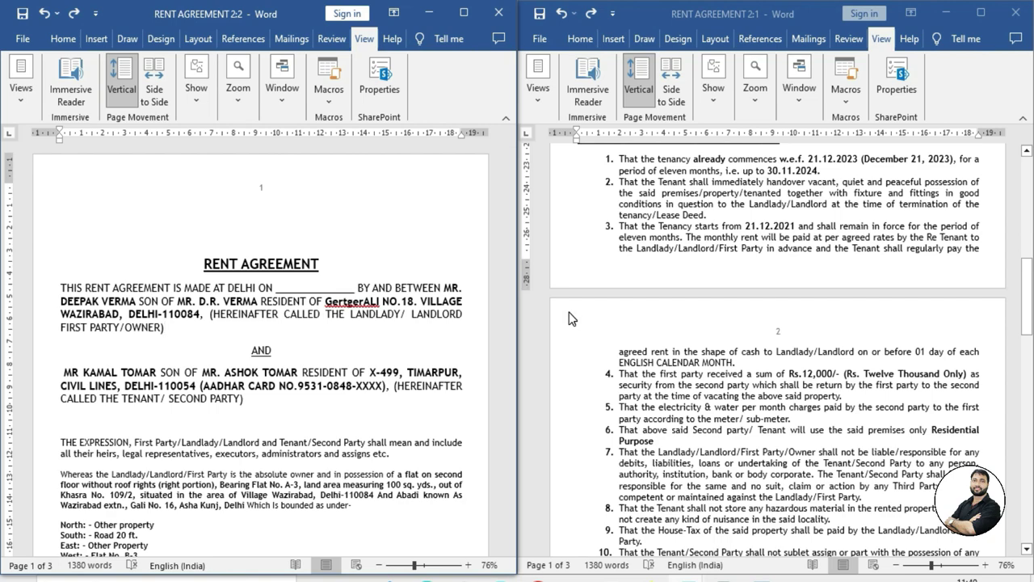
Scroll both agreement windows down and back together with synchronous scrolling.
scroll(292, 339, "down", 10)
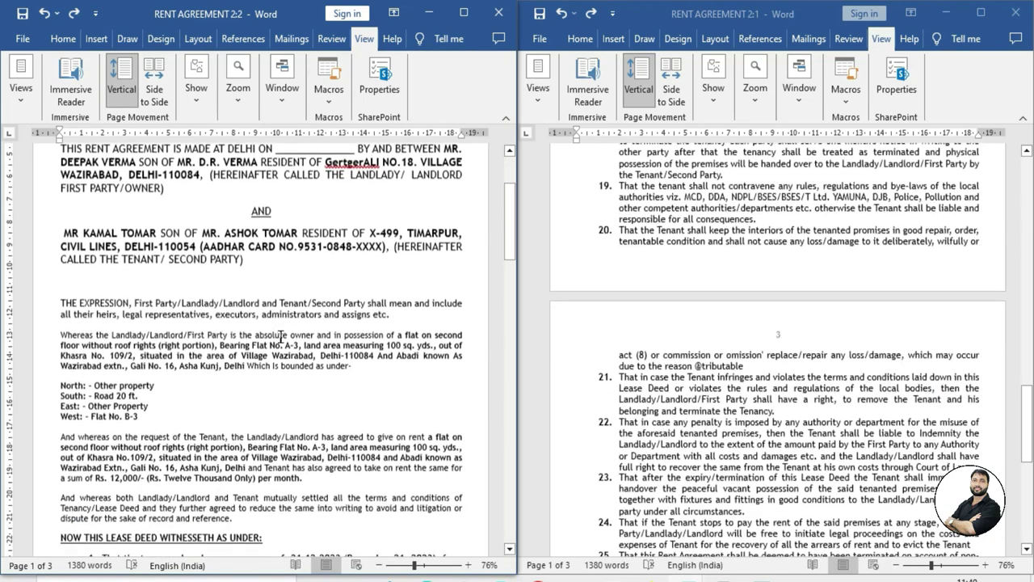
scroll(292, 340, "down", 1)
scroll(694, 319, "down", 2)
scroll(727, 315, "down", 2)
scroll(768, 313, "down", 2)
scroll(794, 310, "down", 1)
scroll(796, 314, "up", 7)
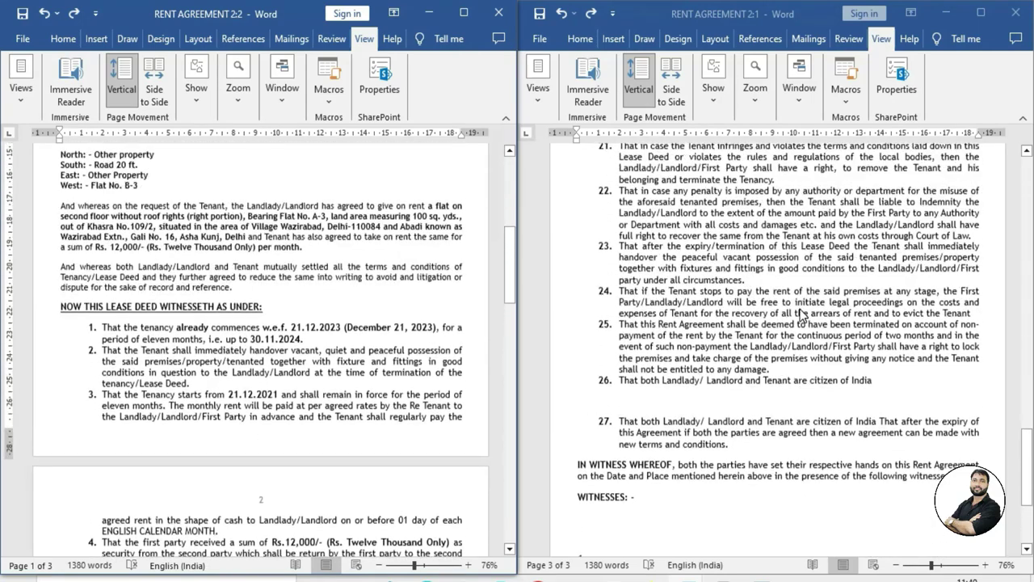
scroll(783, 311, "up", 1)
Widen the left window, then reset both windows to equal screen halves.
left_click(342, 299)
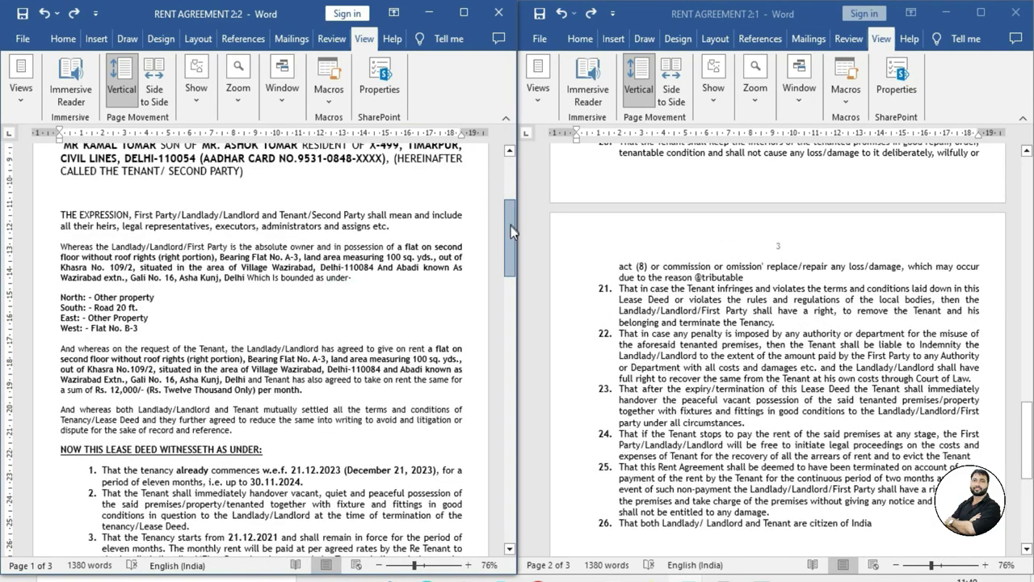
left_click_drag(511, 232, 505, 289)
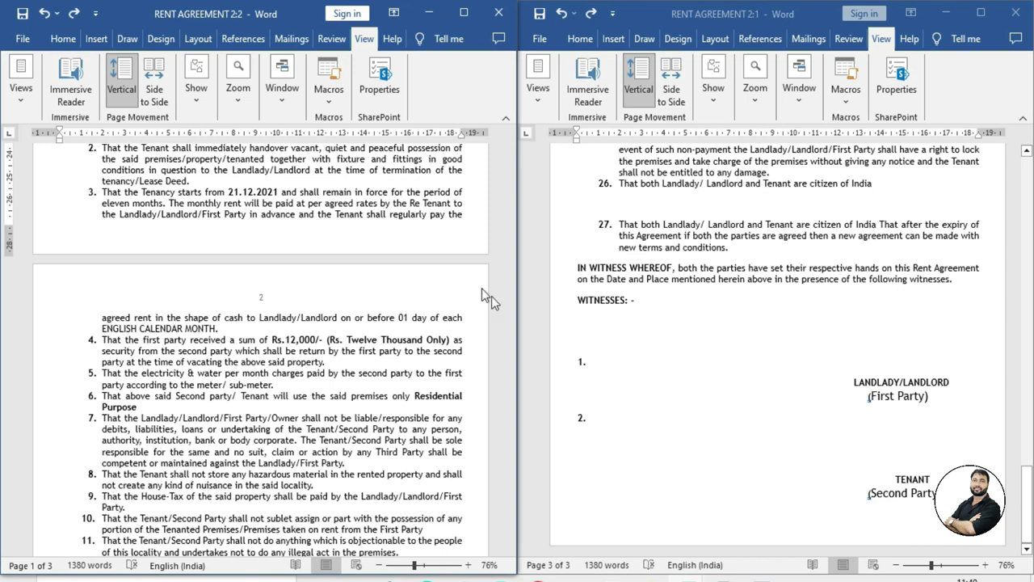
left_click_drag(515, 189, 517, 189)
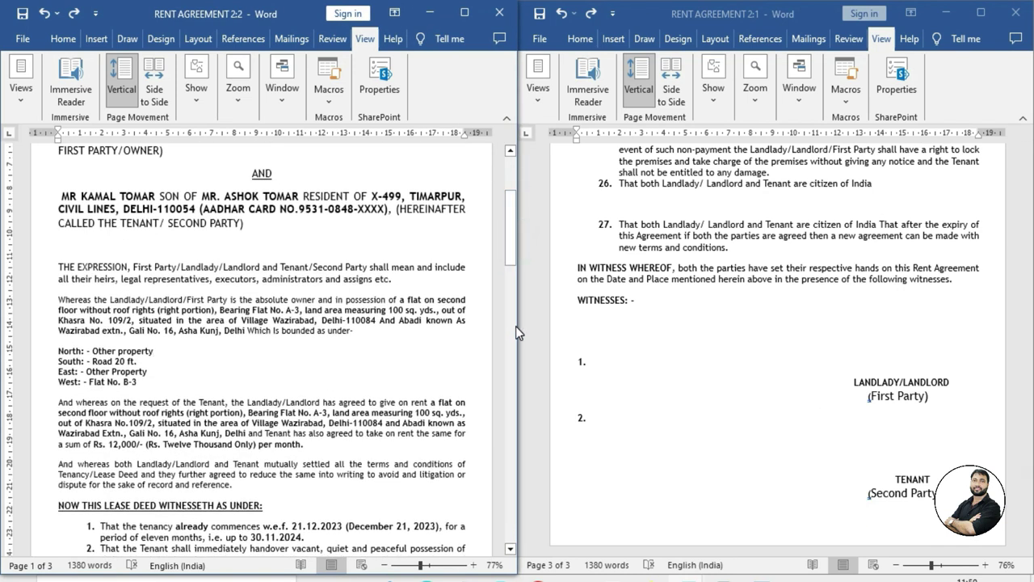
left_click_drag(517, 332, 671, 324)
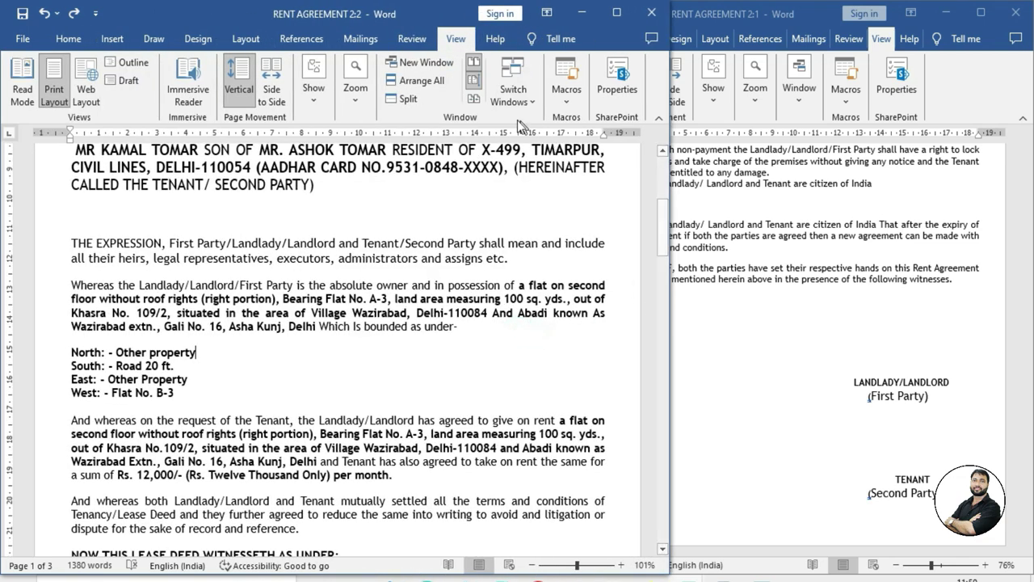
left_click(474, 99)
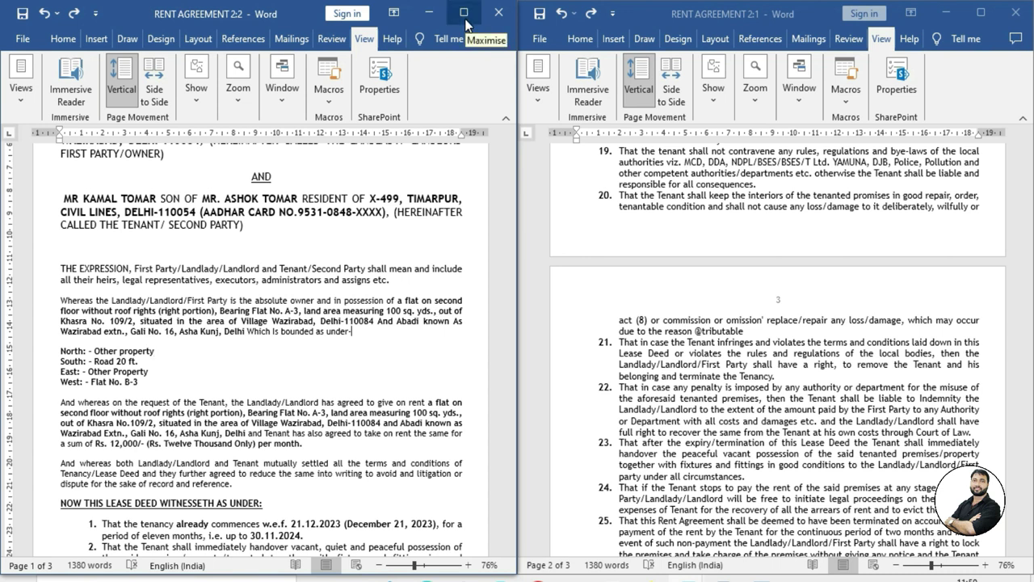
left_click(391, 284)
mouse_move(508, 229)
left_mouse_down()
mouse_move(507, 288)
mouse_move(506, 214)
left_mouse_up()
Turn off Synchronous Scrolling and drag the left window's scrollbar down to page 2.
left_click(282, 88)
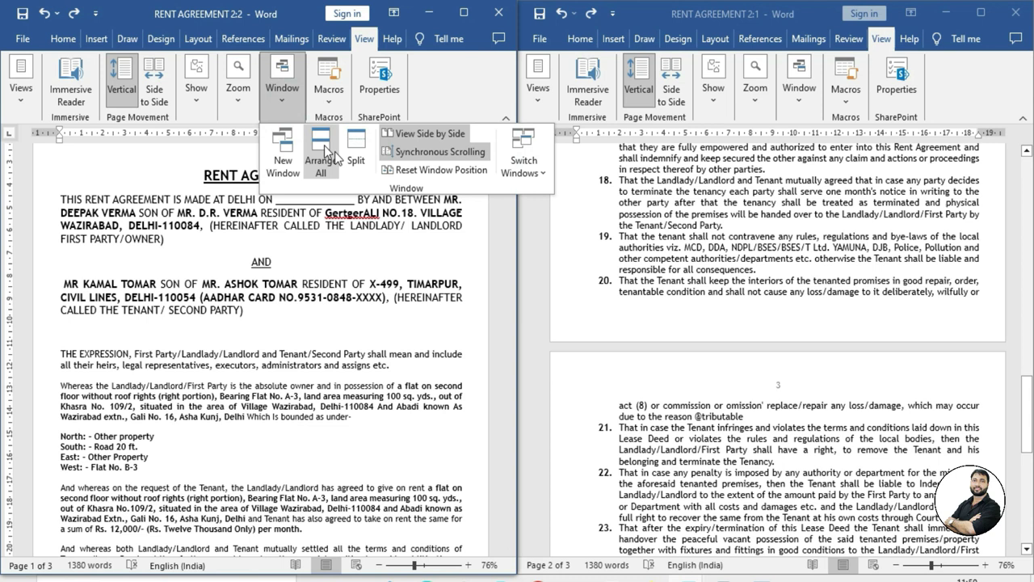
left_click(448, 152)
left_click(416, 360)
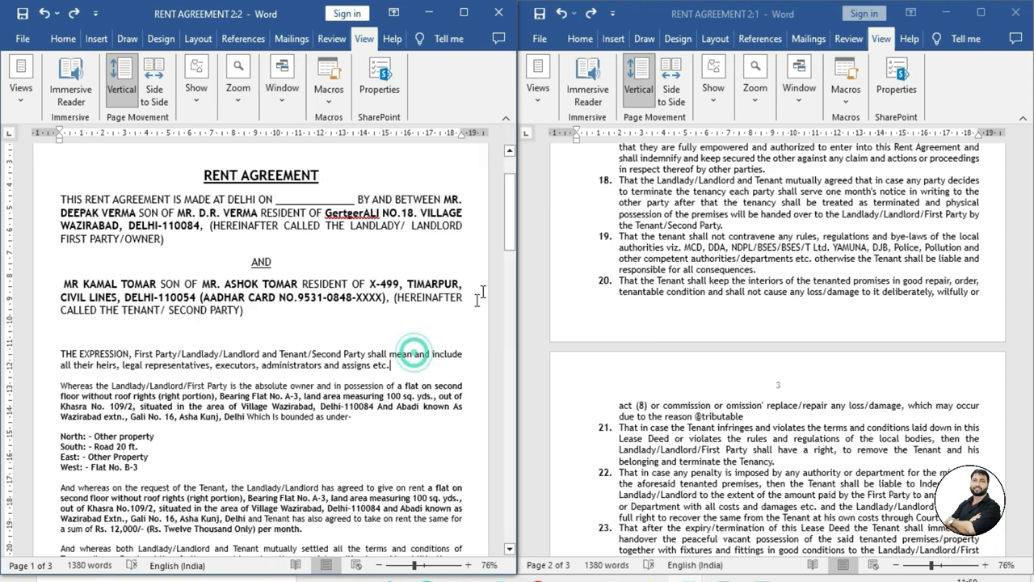
mouse_move(509, 198)
left_mouse_down()
mouse_move(517, 341)
mouse_move(511, 242)
left_mouse_up()
left_click(695, 254)
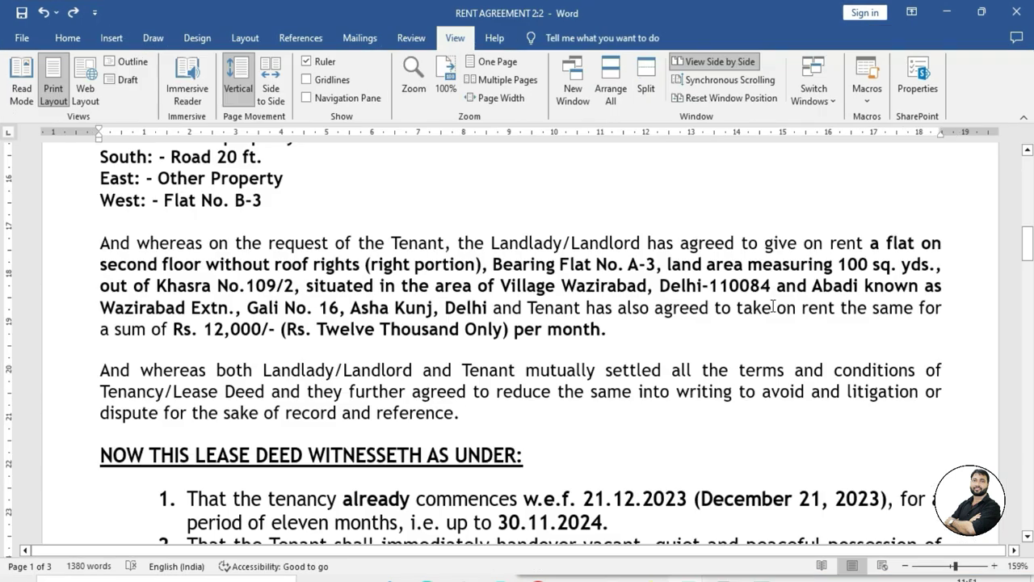
Switch to RENT AGREEMENT 2:1 via Switch Windows and maximize it, showing clauses 15–18.
left_click(819, 99)
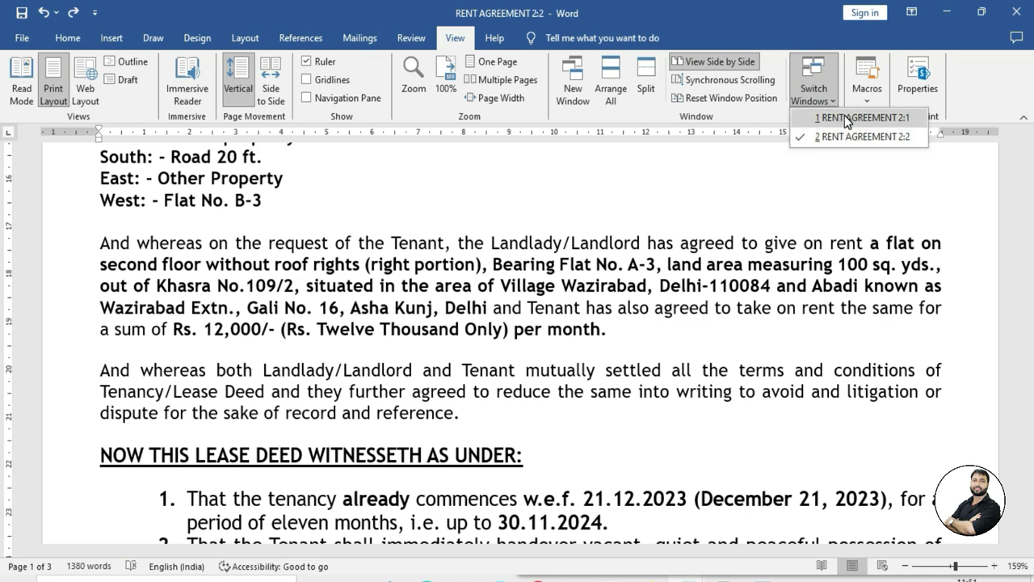
left_click(845, 118)
left_click(981, 12)
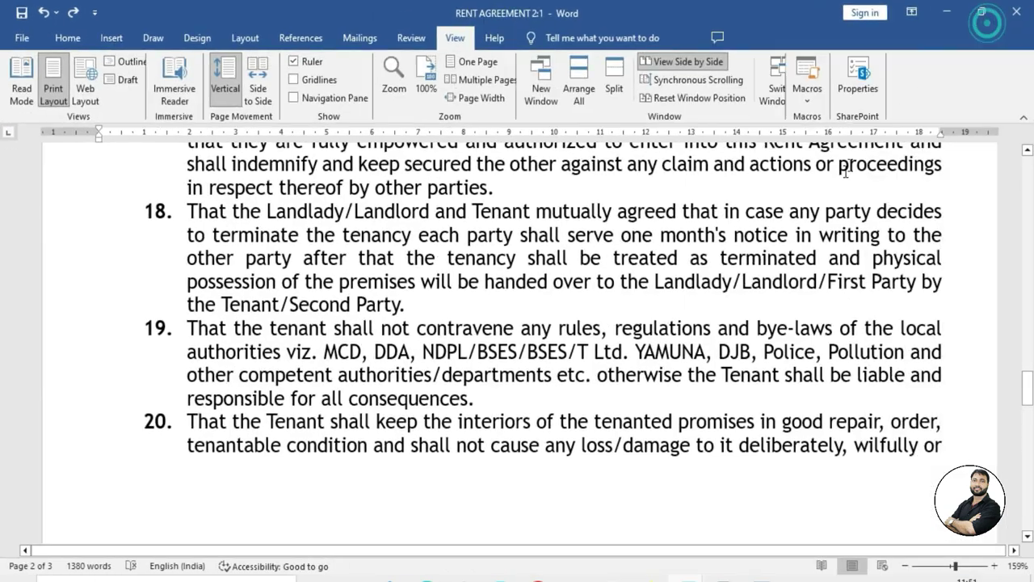
scroll(765, 259, "up", 3)
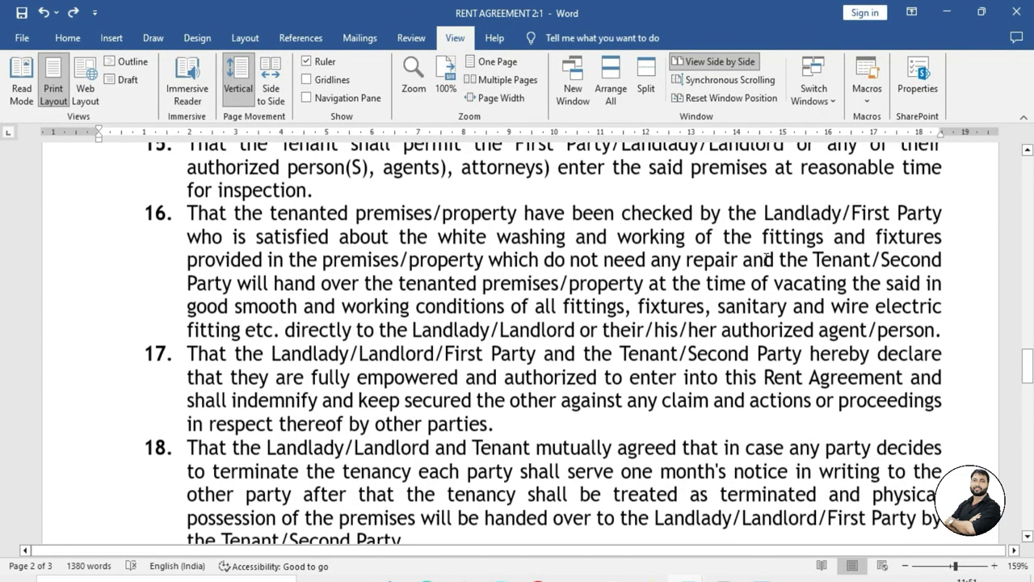